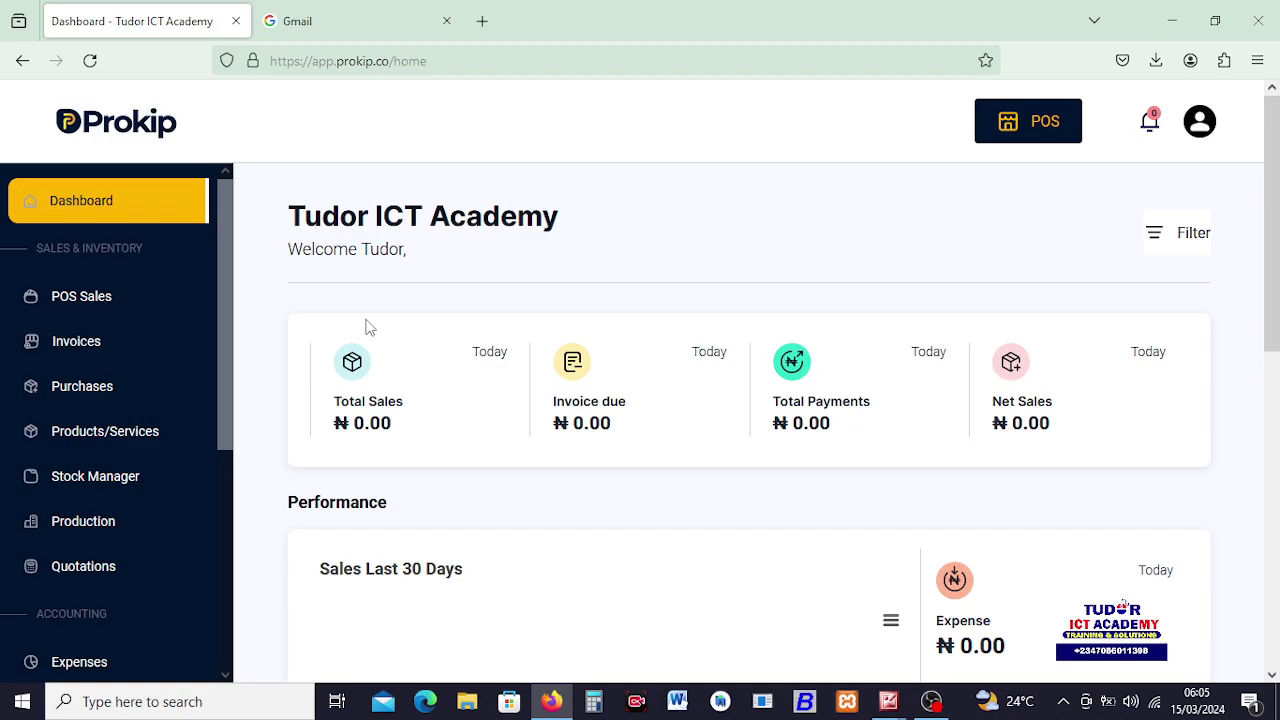
Go to Invoices and create a new invoice, prefilled with issue date 03/15/2024.
{"action": "left_click", "coordinate": [82, 346]}
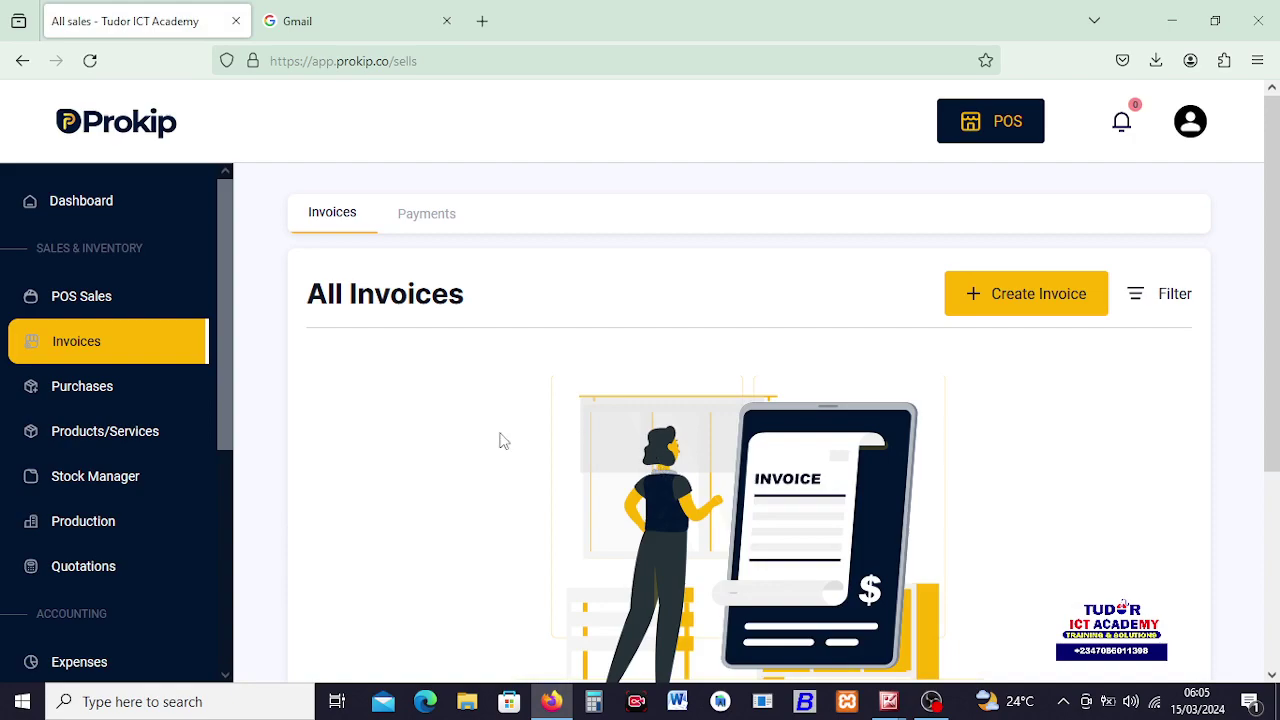
{"action": "scroll", "coordinate": [650, 457], "scroll_direction": "down", "scroll_amount": 3}
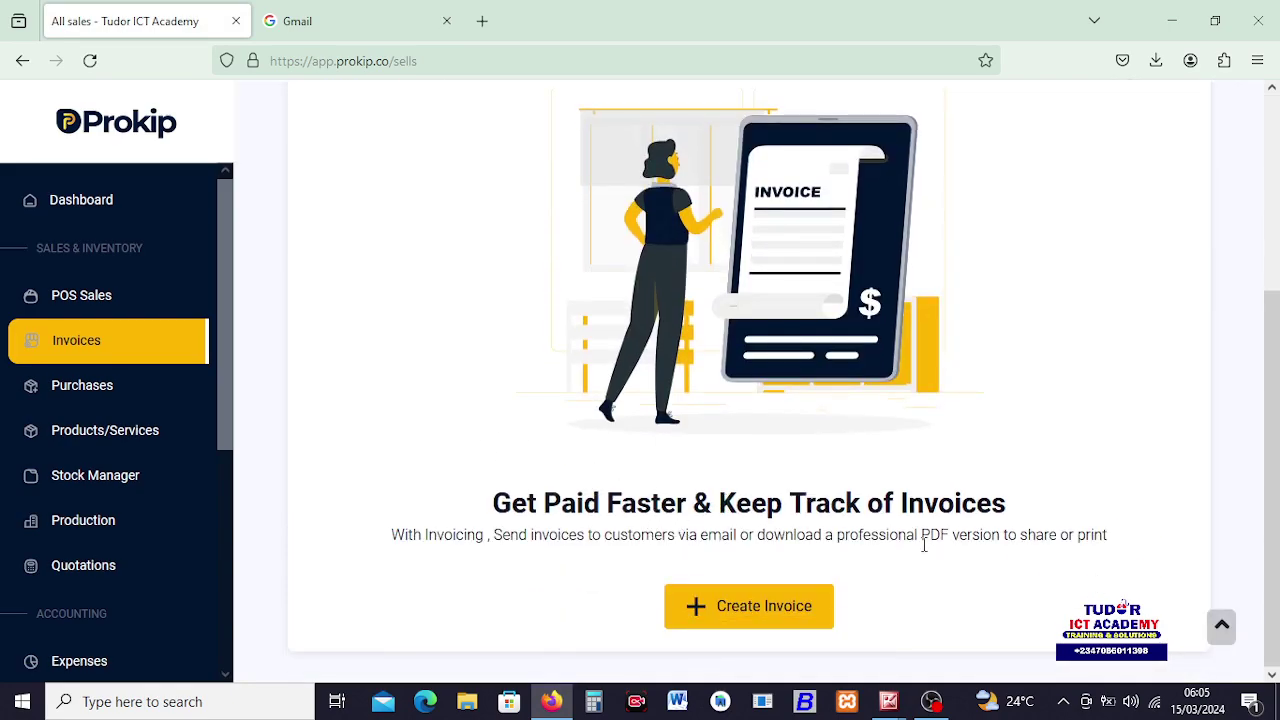
{"action": "scroll", "coordinate": [924, 540], "scroll_direction": "up", "scroll_amount": 3}
{"action": "left_click", "coordinate": [1037, 310]}
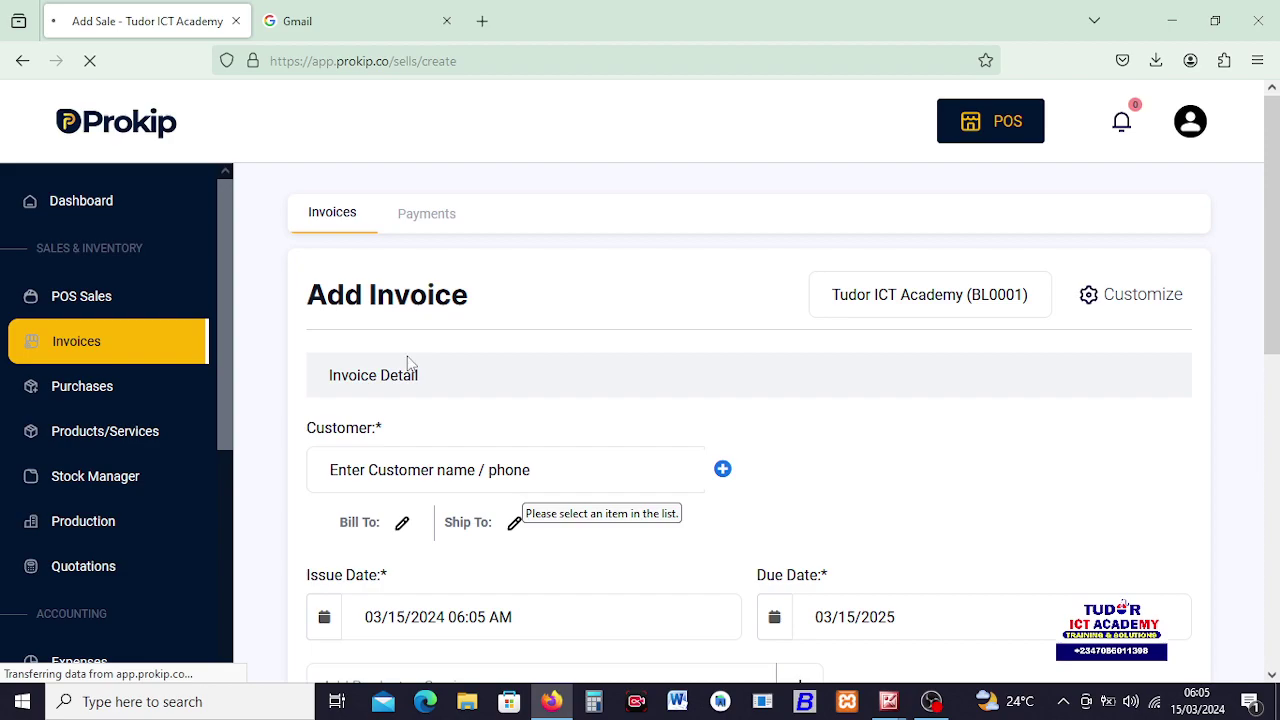
{"action": "scroll", "coordinate": [991, 314], "scroll_direction": "down", "scroll_amount": 1}
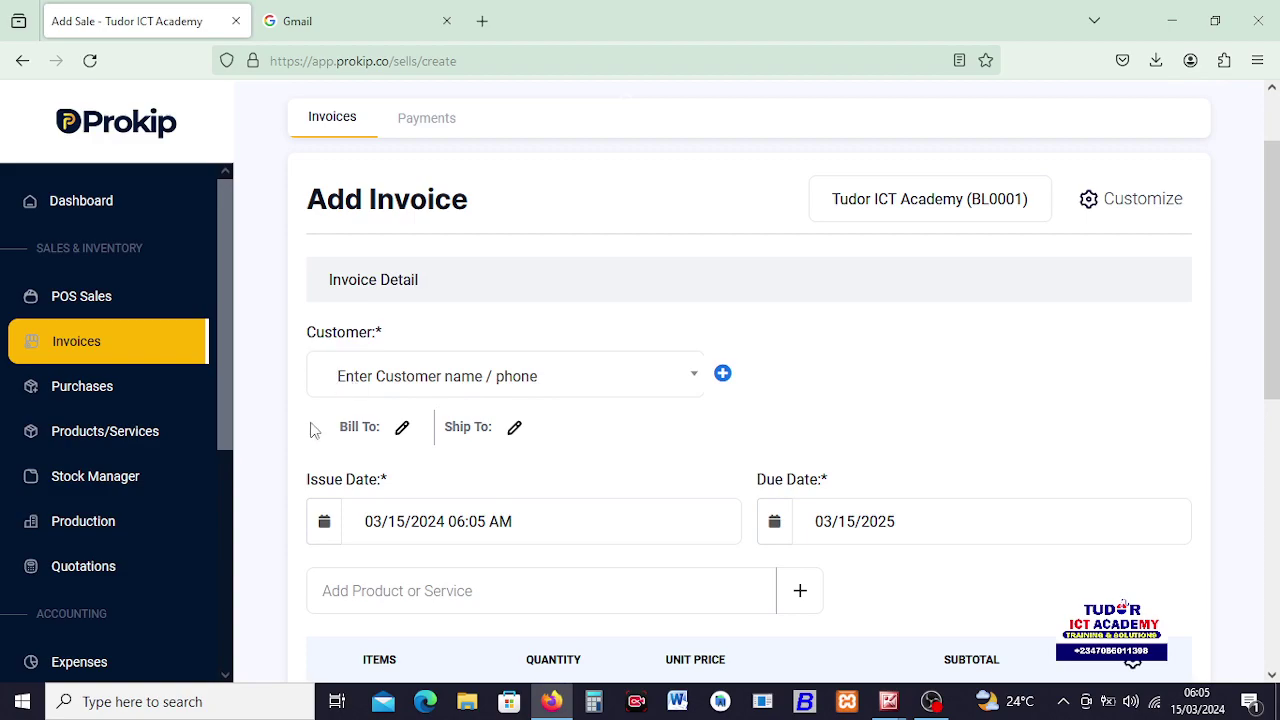
Select A-Z Nigeria Ltd (CO0007) as the invoice customer.
{"action": "left_click", "coordinate": [440, 380]}
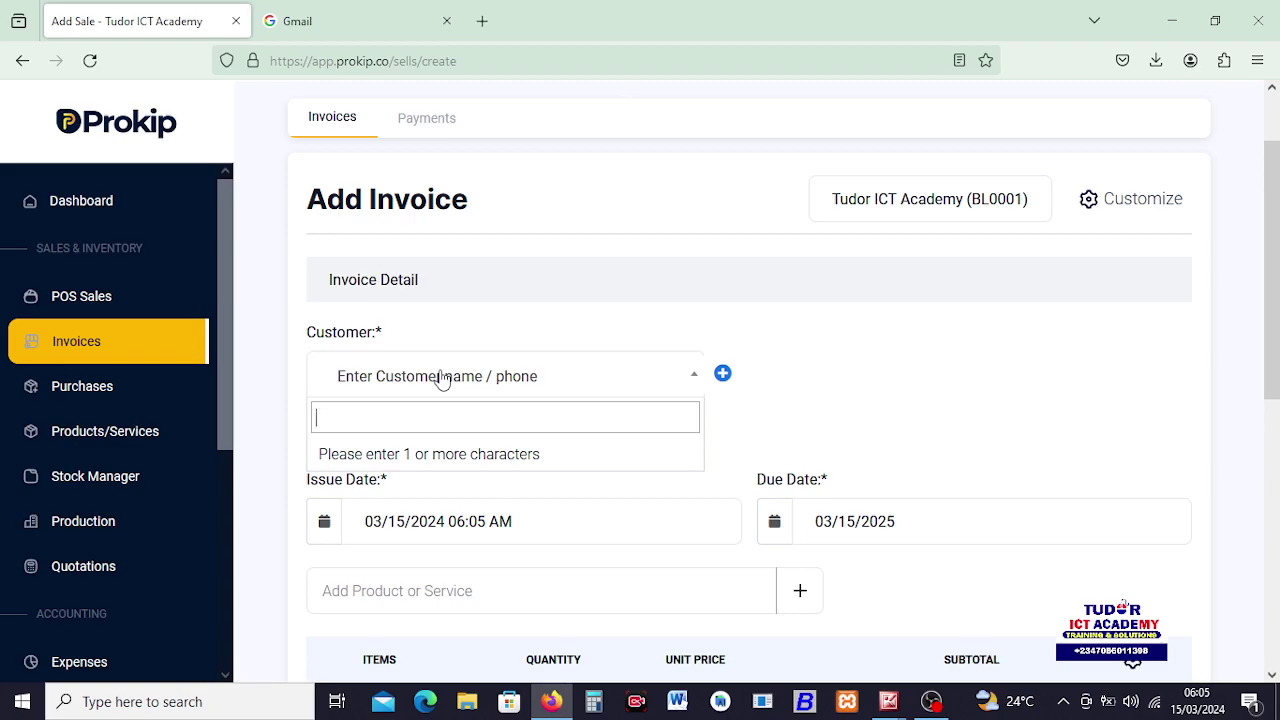
{"action": "type", "text": "abc"}
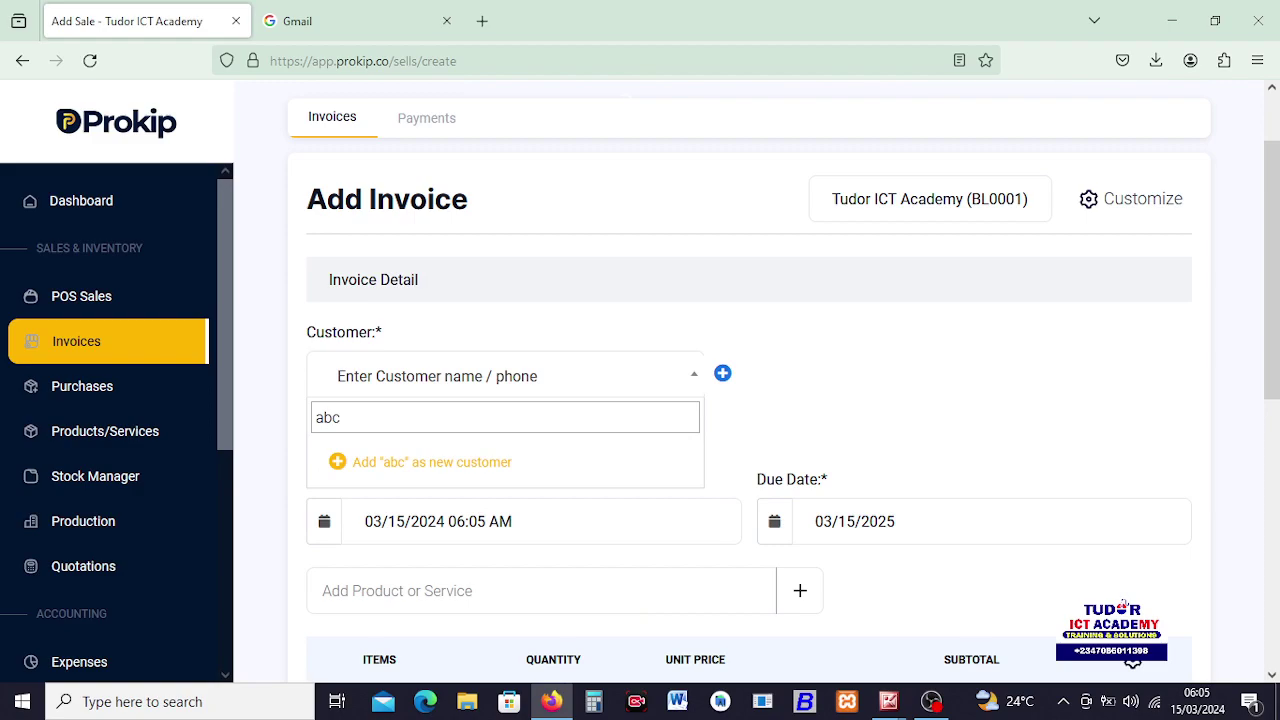
{"action": "key", "text": "BackSpace"}
{"action": "key", "text": "BackSpace"}
{"action": "key", "text": "BackSpace"}
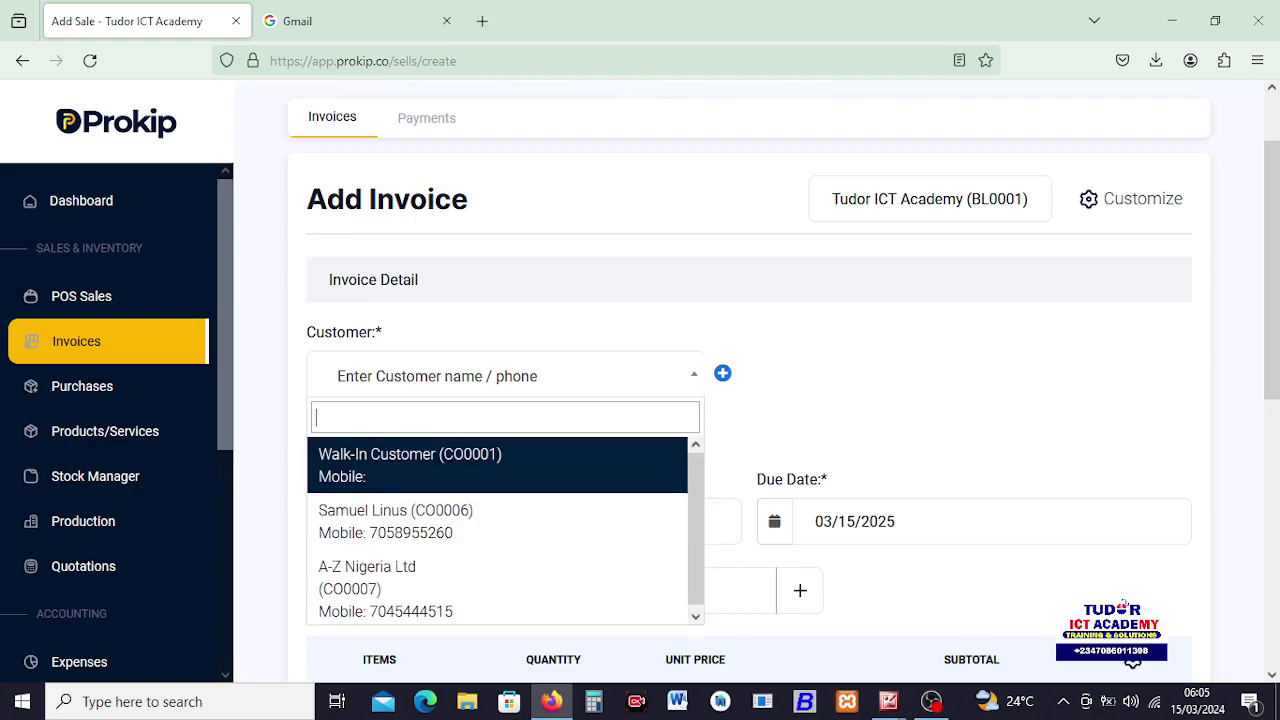
{"action": "left_click", "coordinate": [378, 588]}
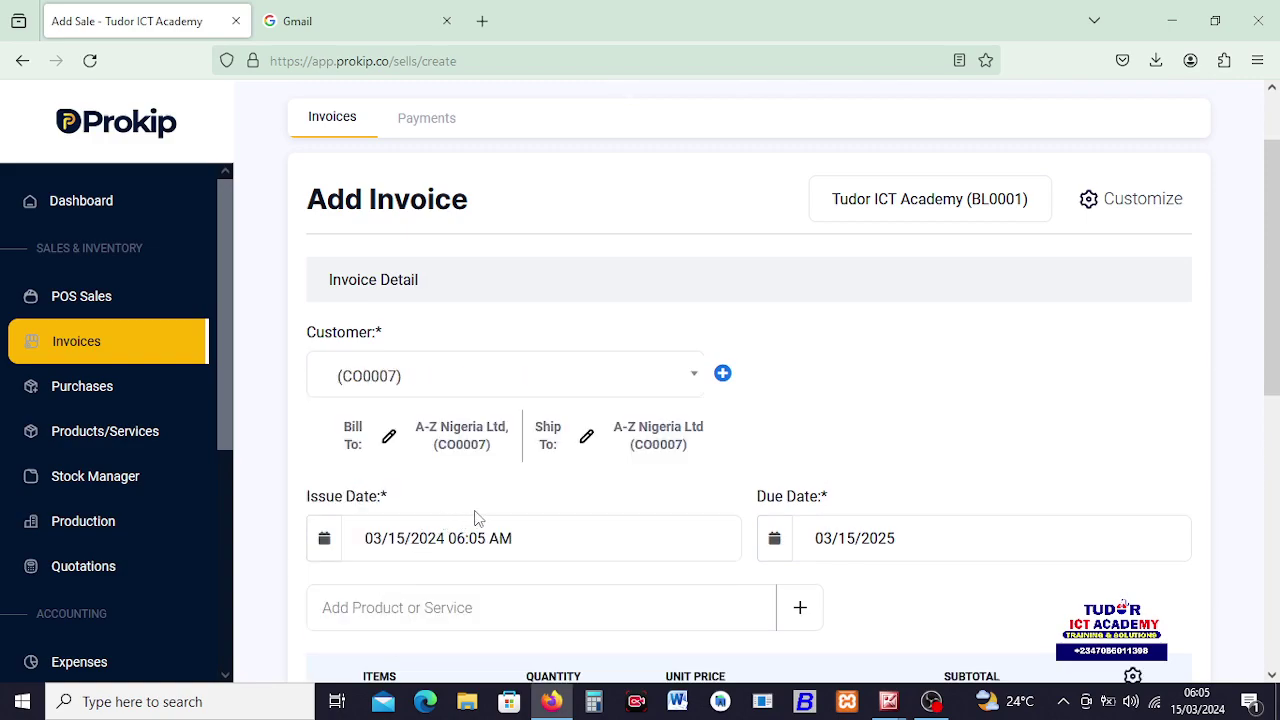
{"action": "scroll", "coordinate": [478, 519], "scroll_direction": "down", "scroll_amount": 1}
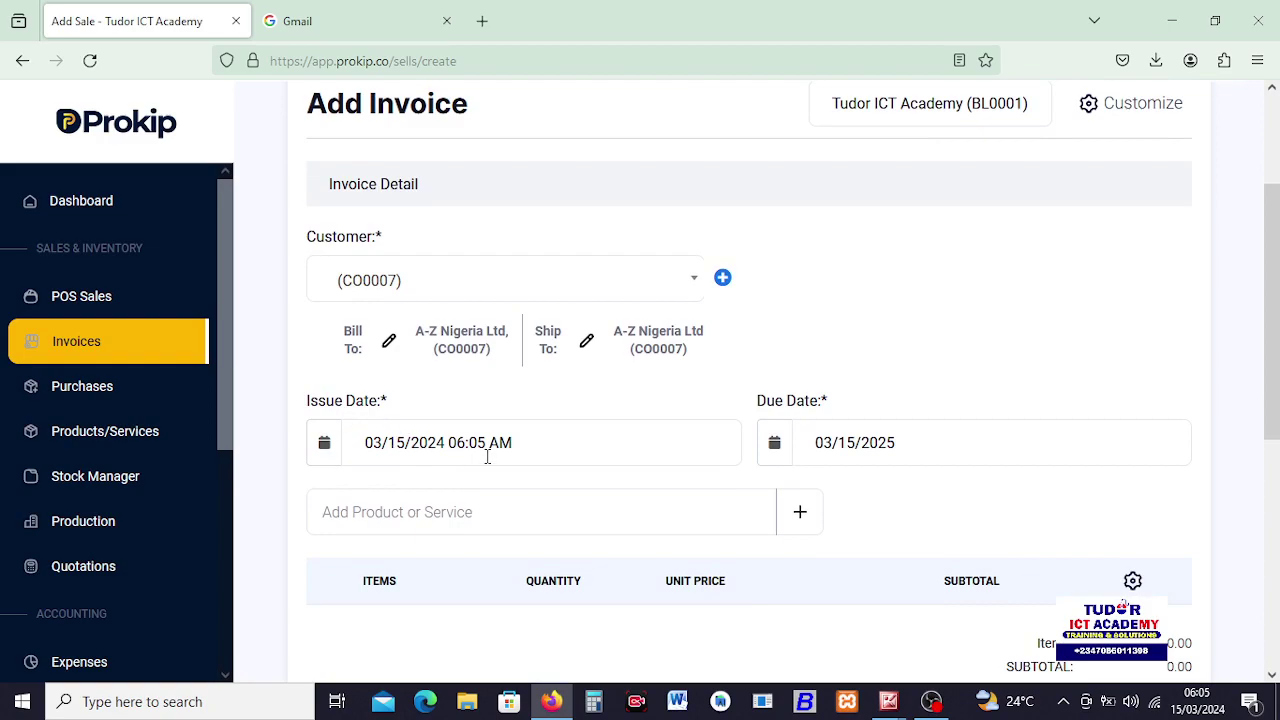
Set the invoice issue date to 12 March 2024.
{"action": "left_click", "coordinate": [404, 448]}
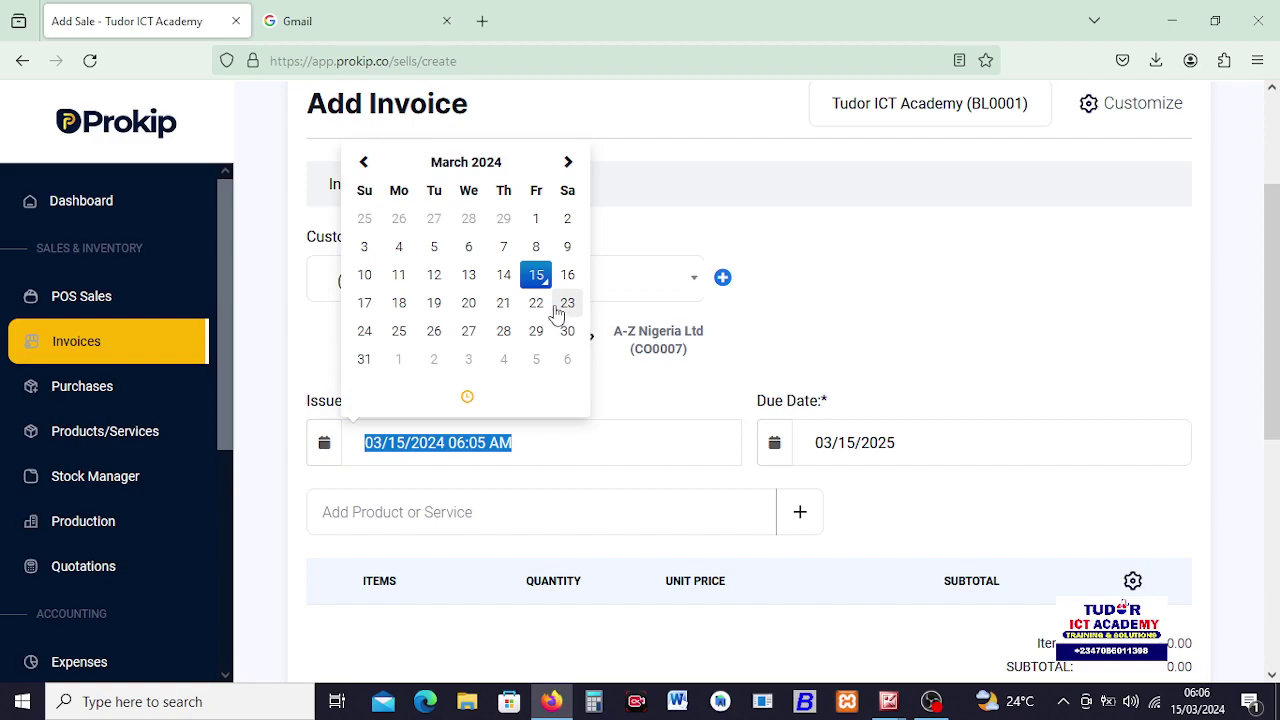
{"action": "left_click", "coordinate": [434, 278]}
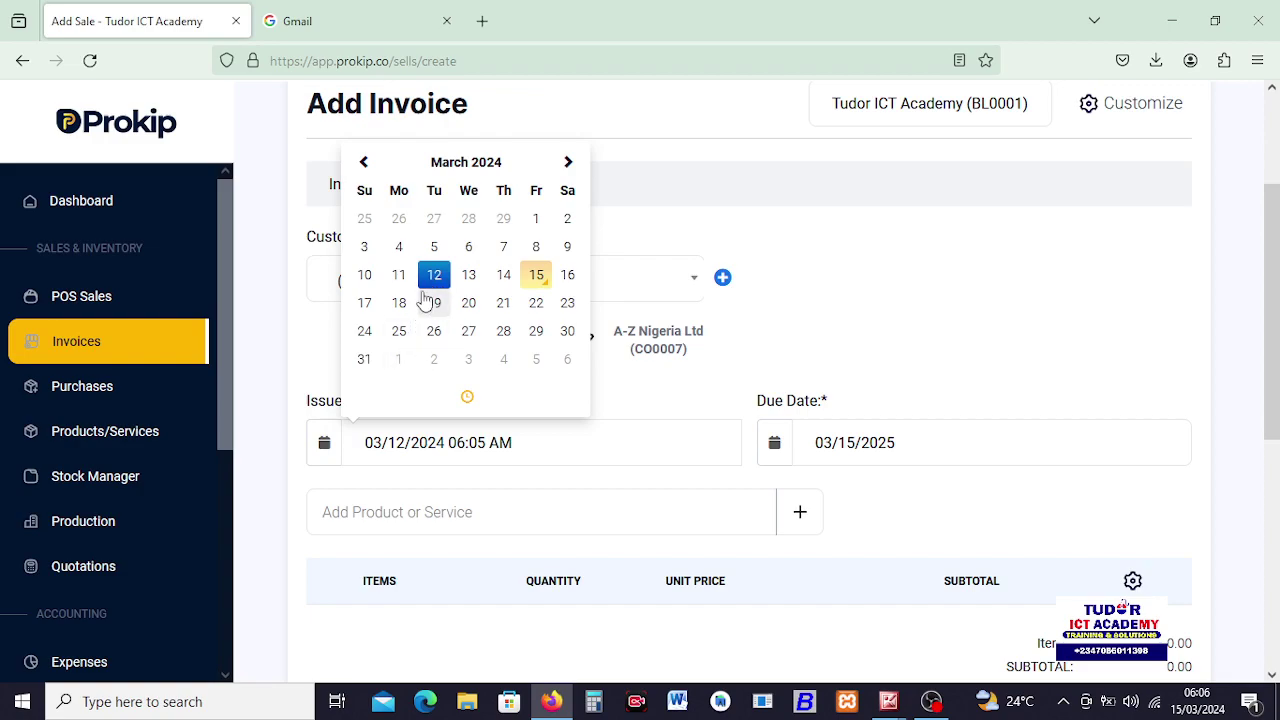
{"action": "left_click", "coordinate": [463, 452]}
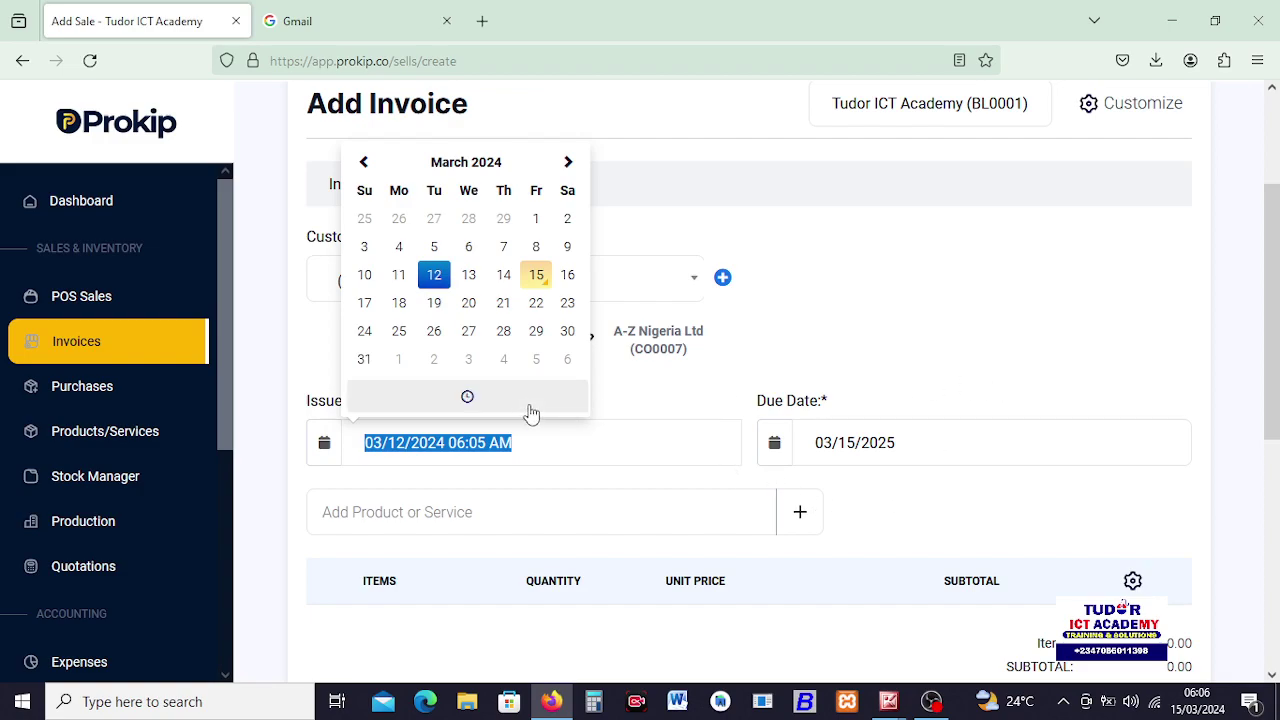
{"action": "triple_click", "coordinate": [360, 446]}
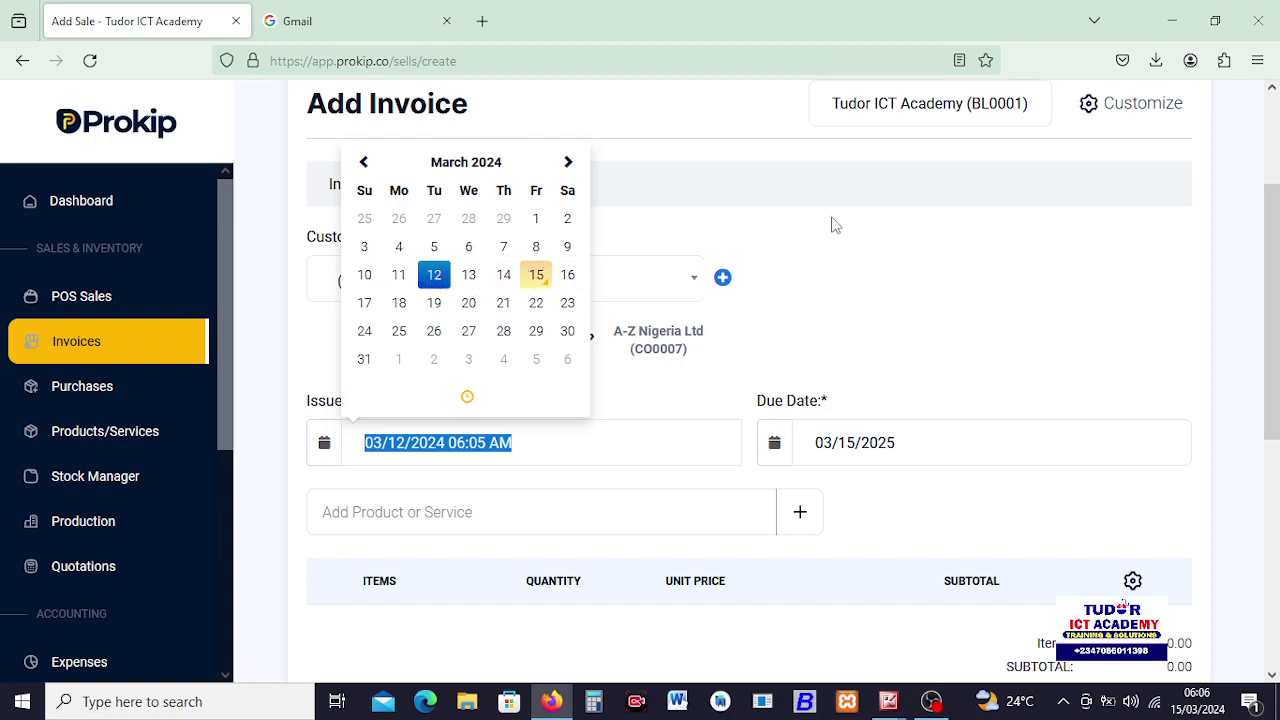
{"action": "left_click", "coordinate": [862, 222]}
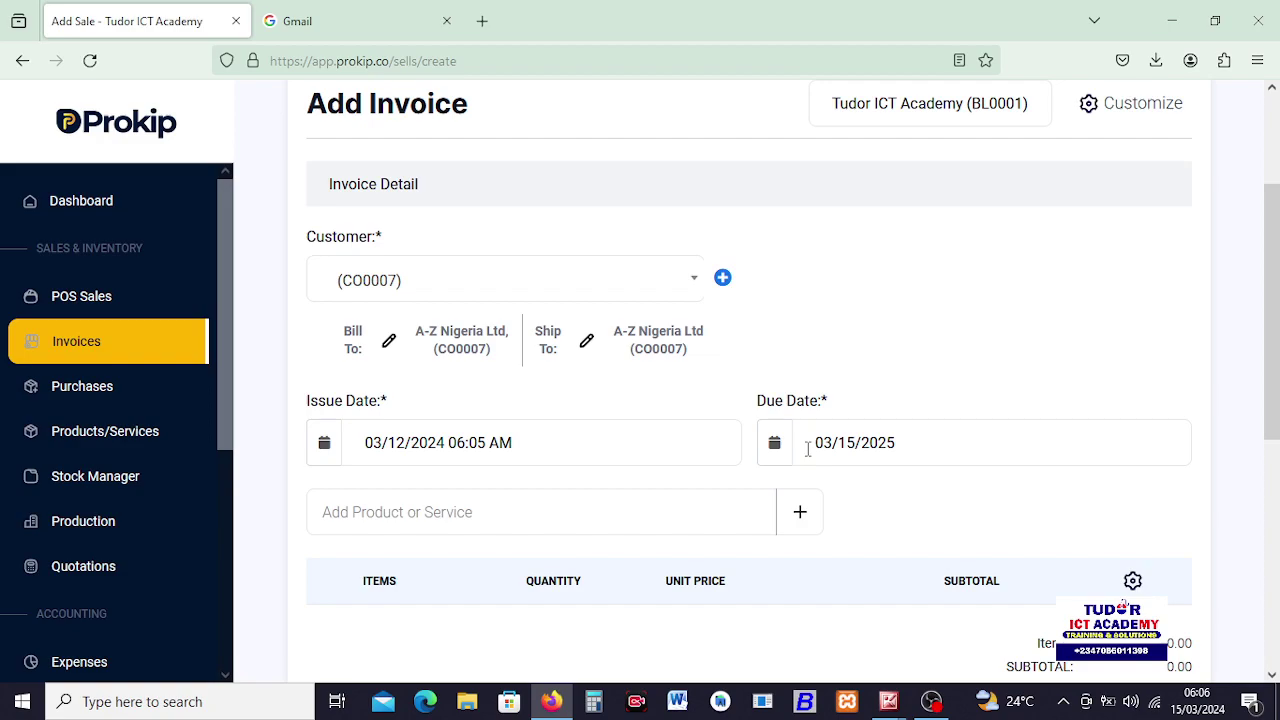
Set the invoice due date to 14 March 2025.
{"action": "left_click", "coordinate": [876, 442]}
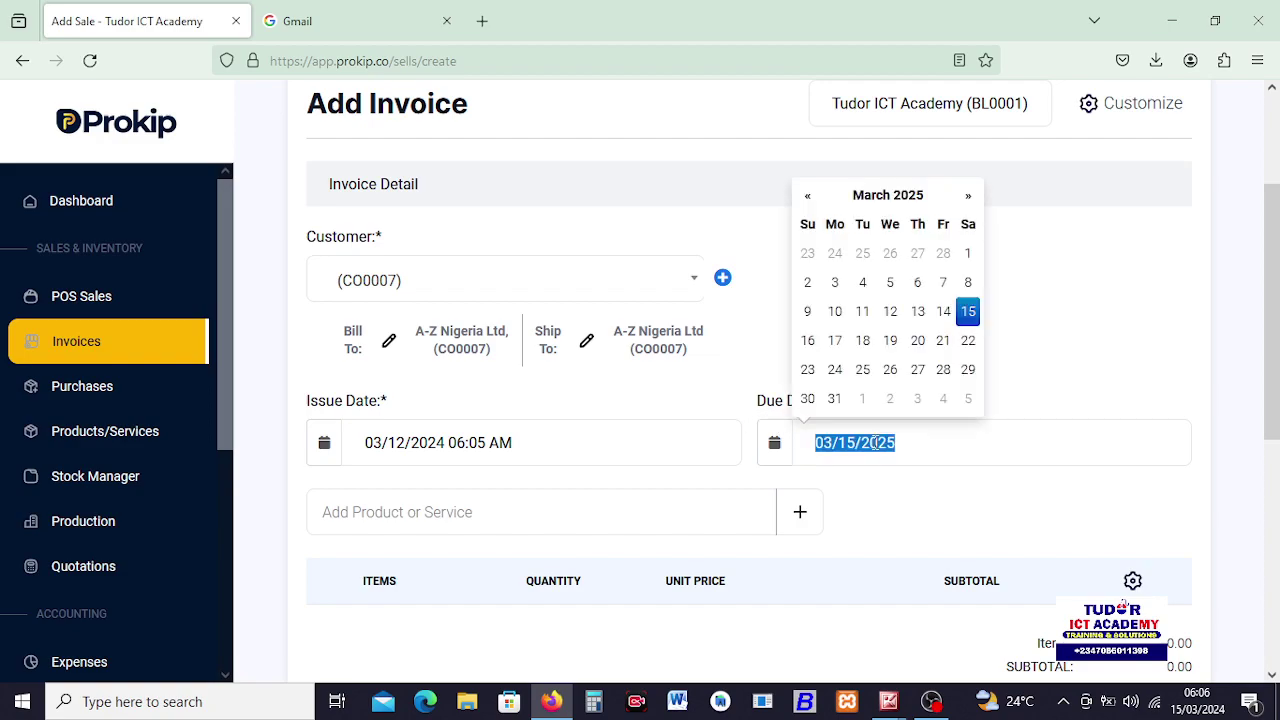
{"action": "left_click", "coordinate": [944, 311]}
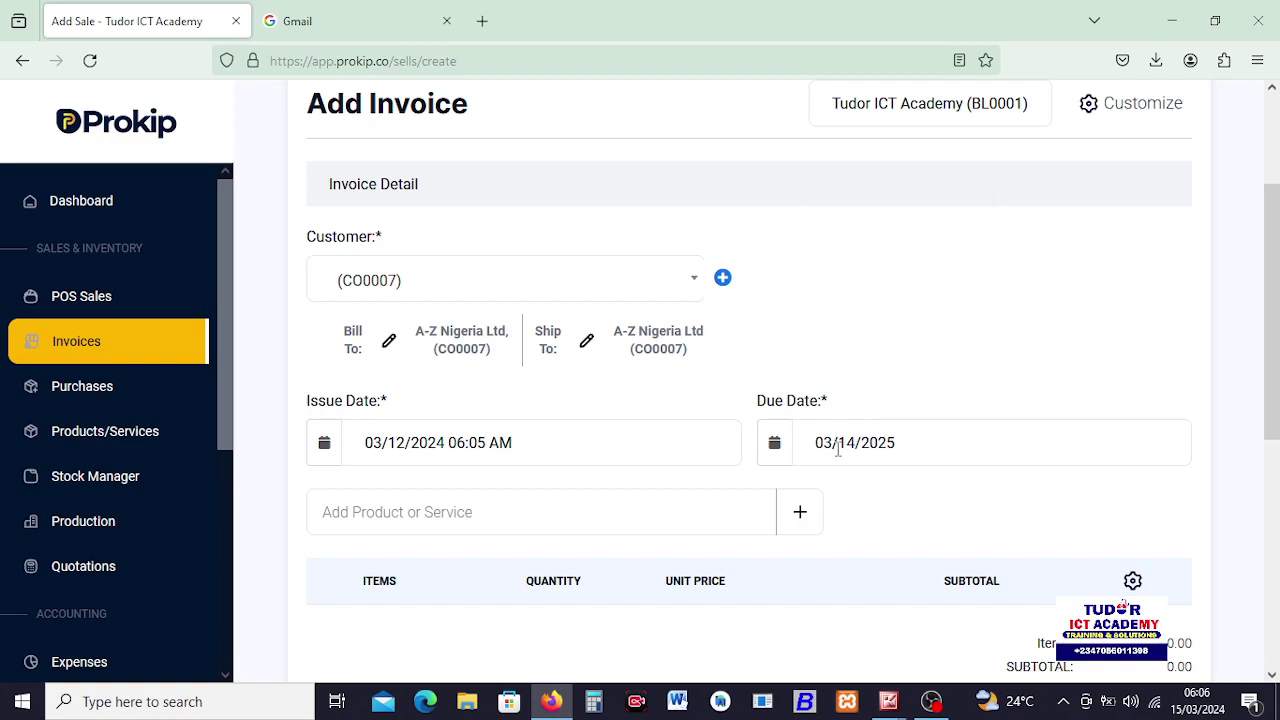
{"action": "scroll", "coordinate": [700, 490], "scroll_direction": "down", "scroll_amount": 2}
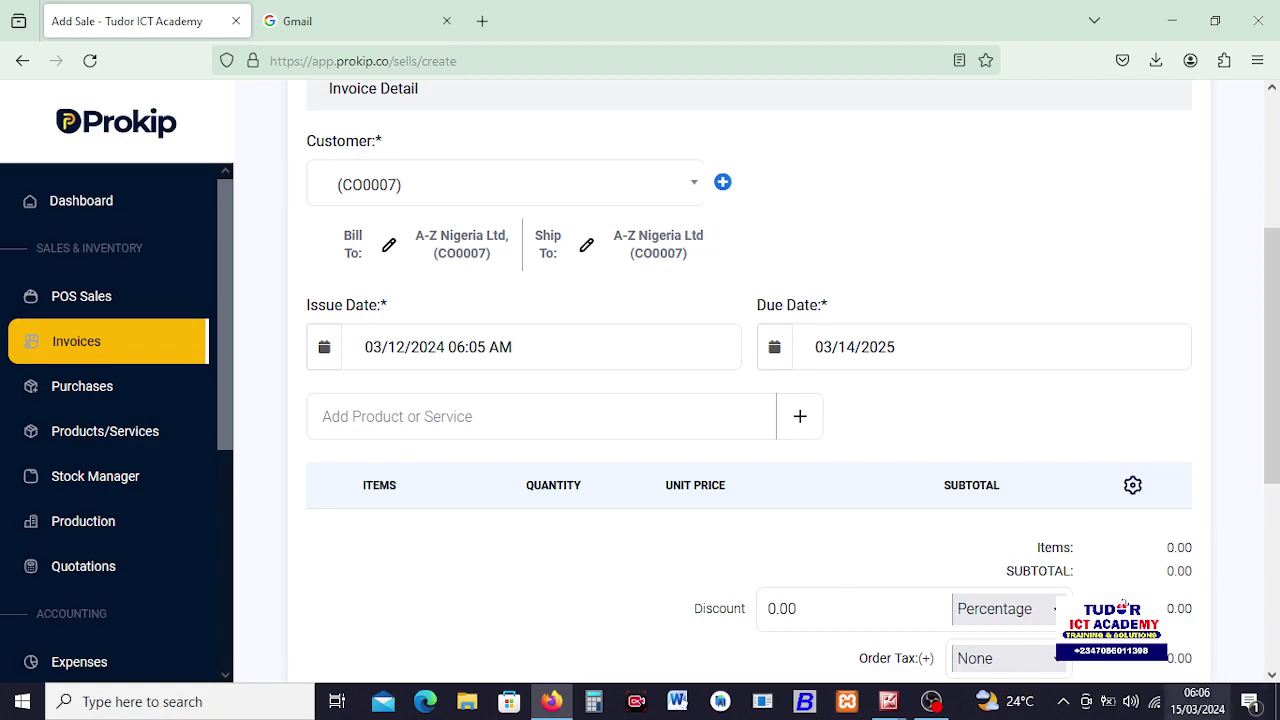
Search 'mouse' and add Hp Wireless Mouse at 6,100.00 to the invoice.
{"action": "mouse_move", "coordinate": [1197, 709]}
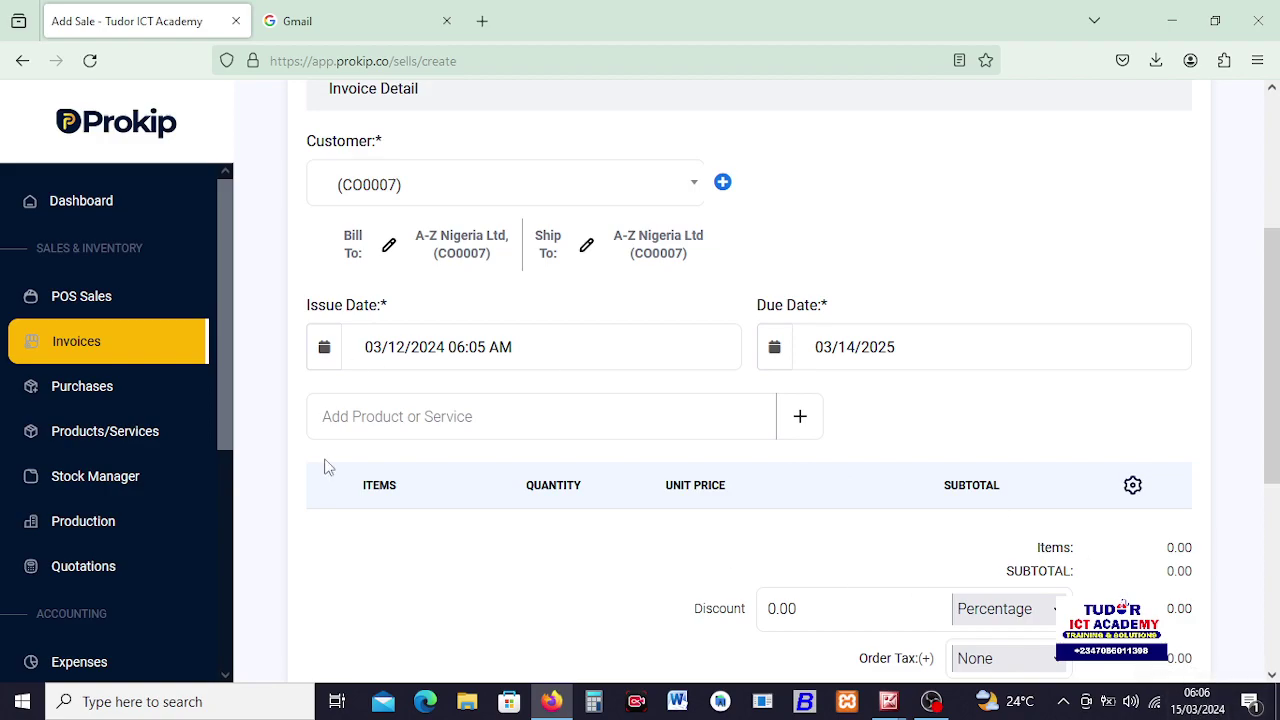
{"action": "left_click", "coordinate": [371, 423]}
{"action": "left_click", "coordinate": [800, 422]}
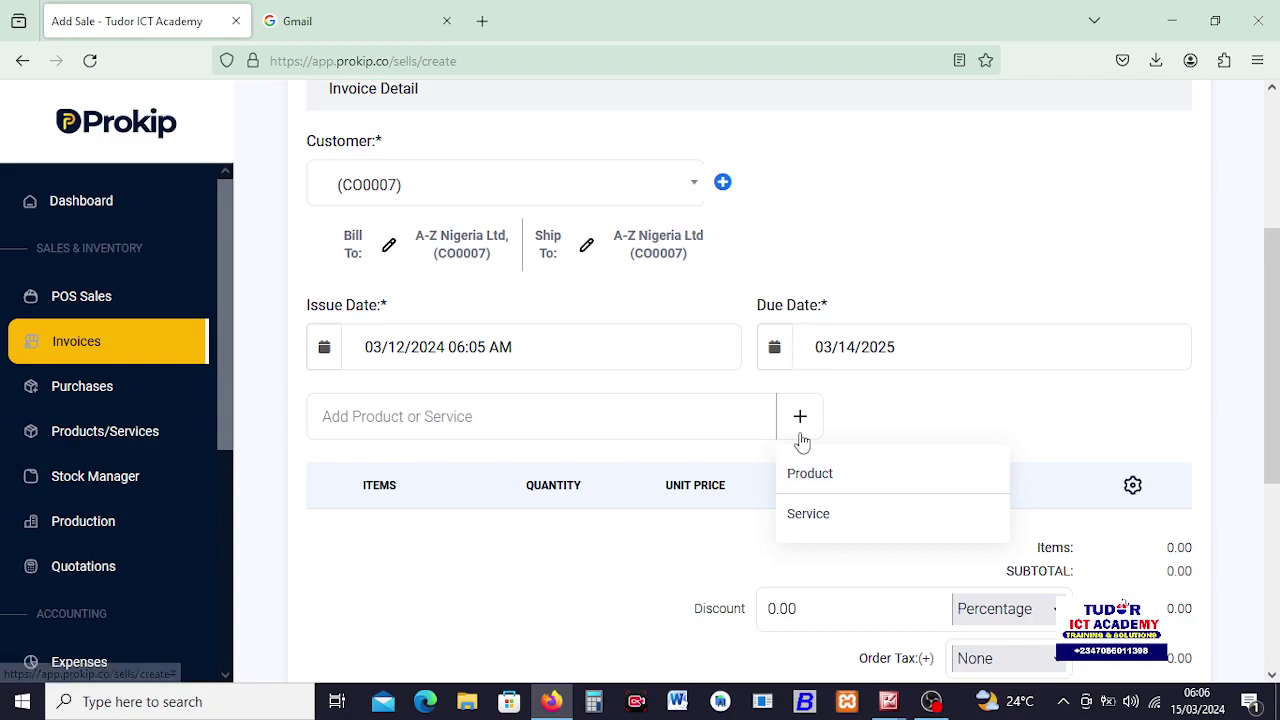
{"action": "left_click", "coordinate": [502, 432]}
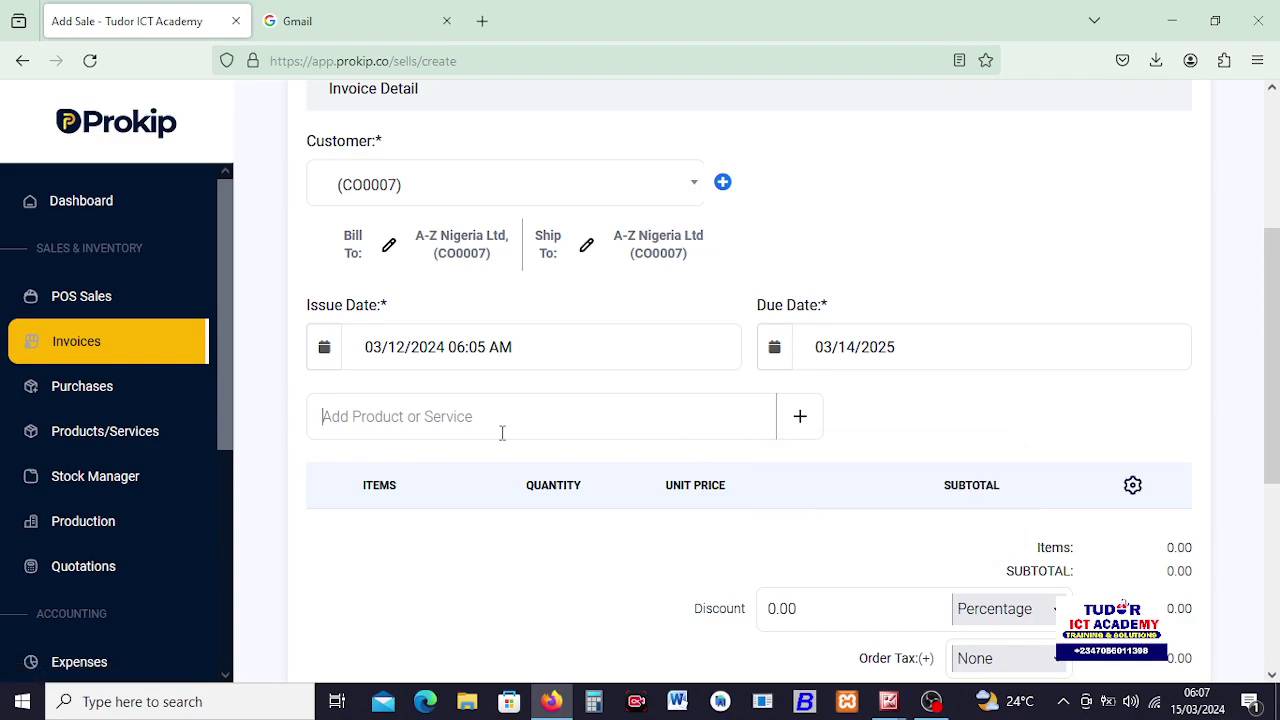
{"action": "type", "text": "m"}
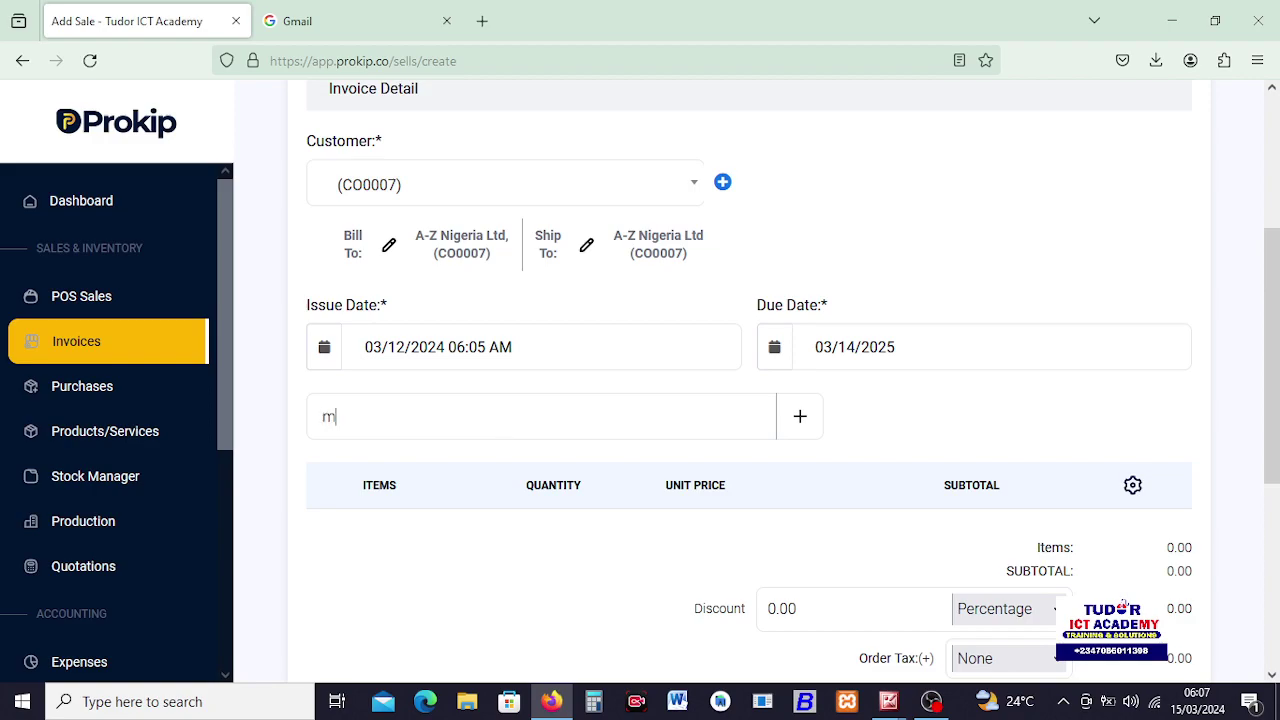
{"action": "type", "text": "ouse"}
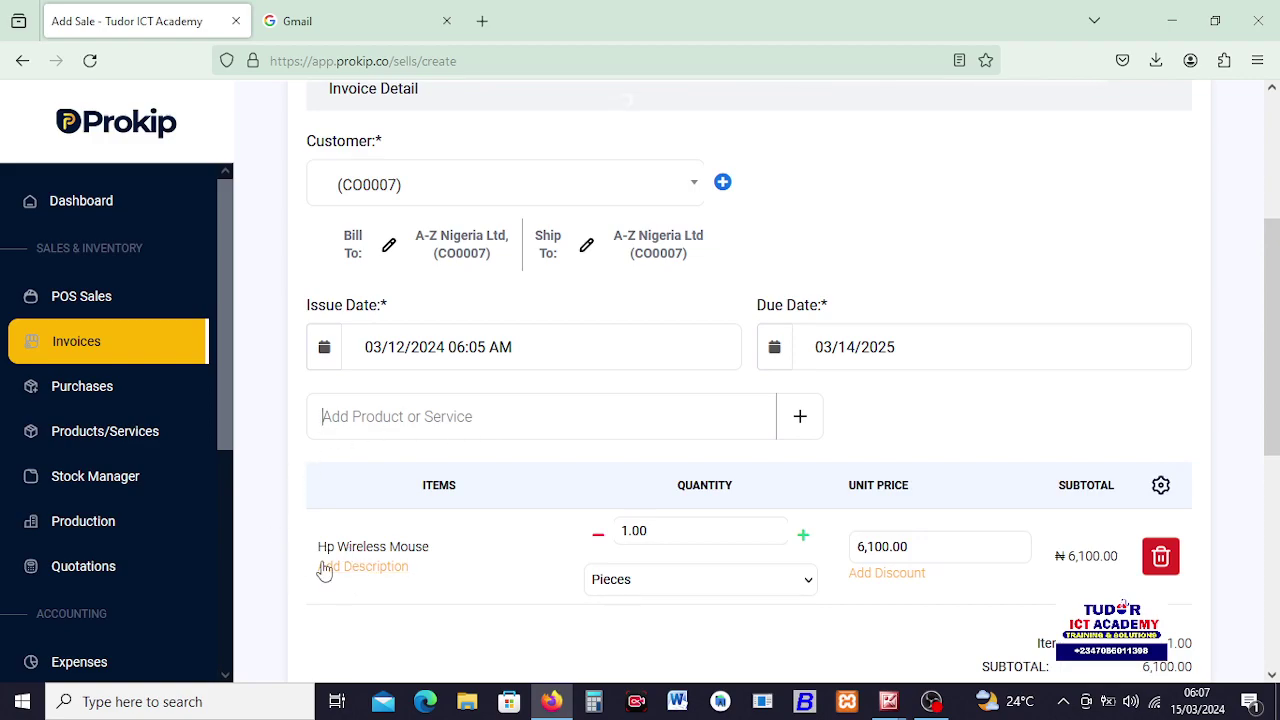
{"action": "scroll", "coordinate": [437, 540], "scroll_direction": "down", "scroll_amount": 1}
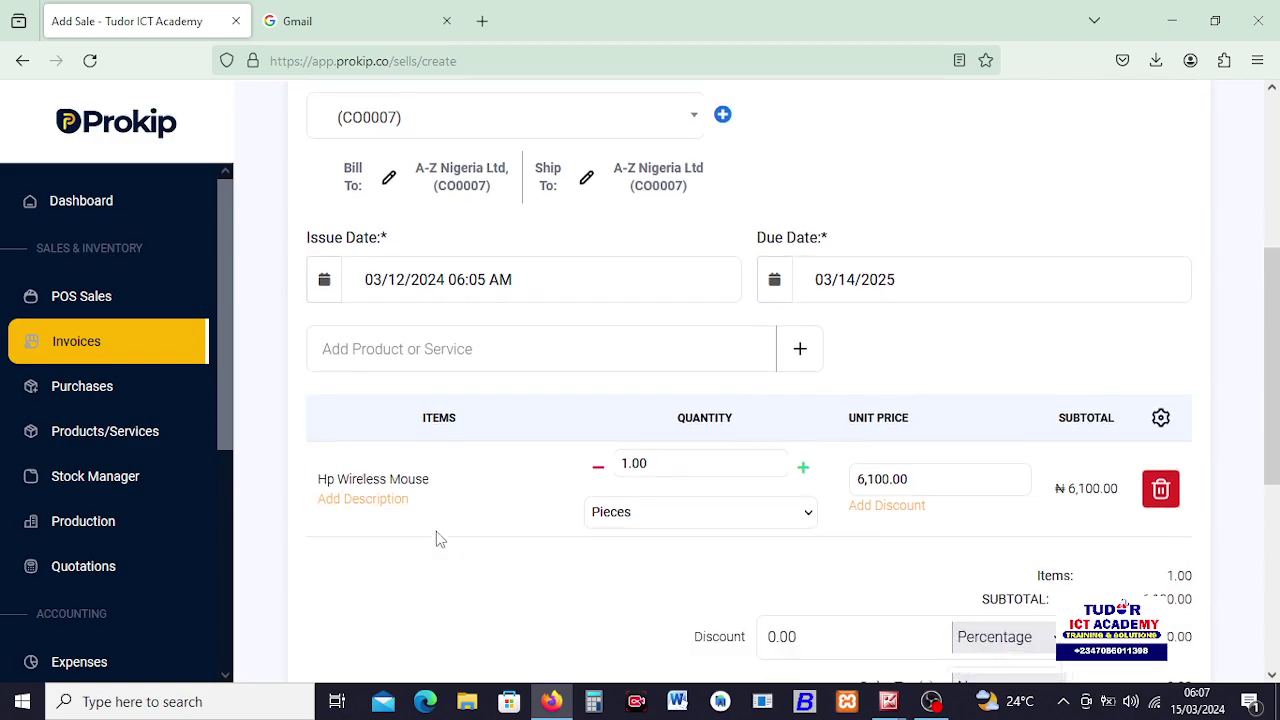
{"action": "scroll", "coordinate": [437, 540], "scroll_direction": "down", "scroll_amount": 2}
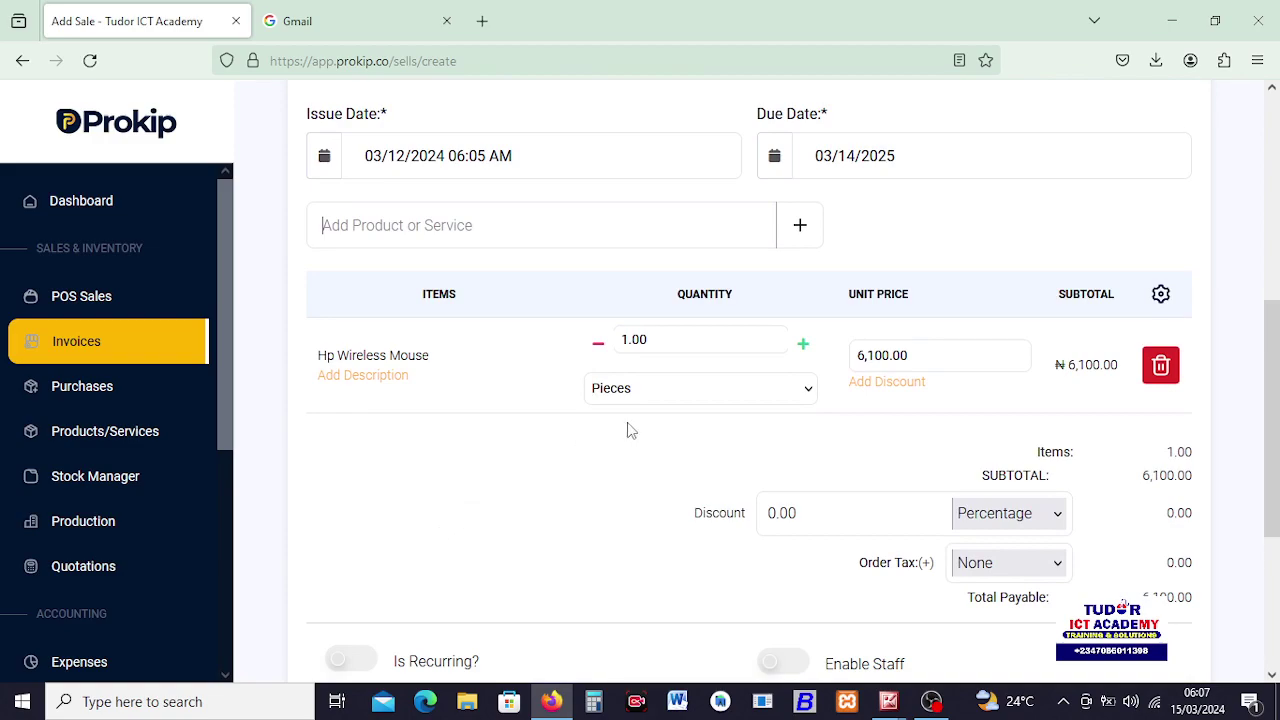
{"action": "left_click", "coordinate": [806, 395]}
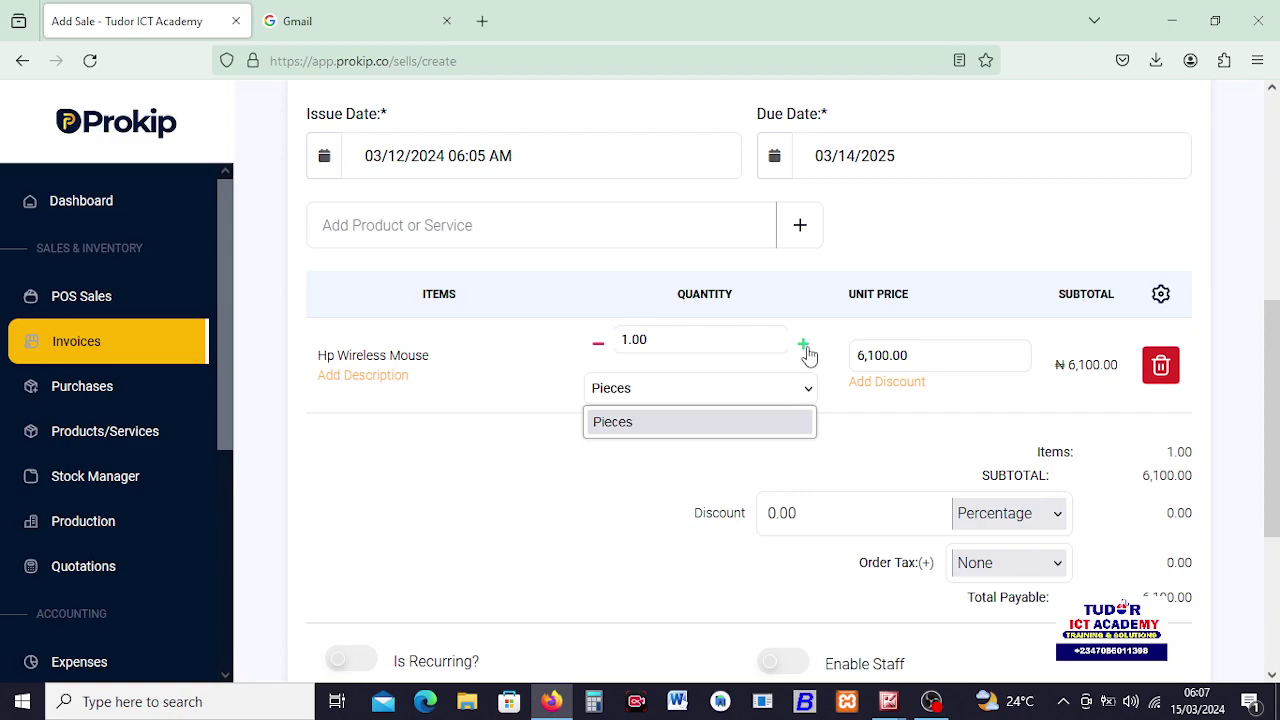
Set the Hp Wireless Mouse quantity to 3 for an 18,300.00 subtotal.
{"action": "left_click", "coordinate": [803, 345]}
{"action": "left_click", "coordinate": [806, 347]}
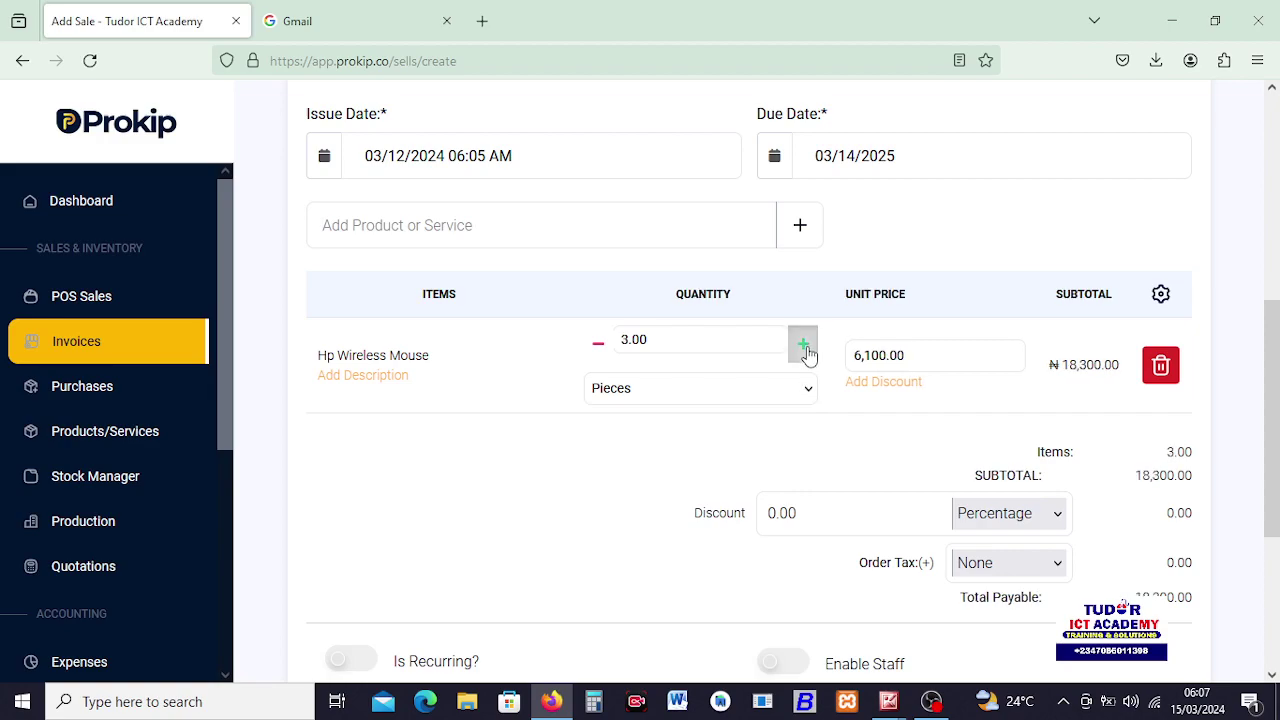
{"action": "left_click", "coordinate": [805, 347]}
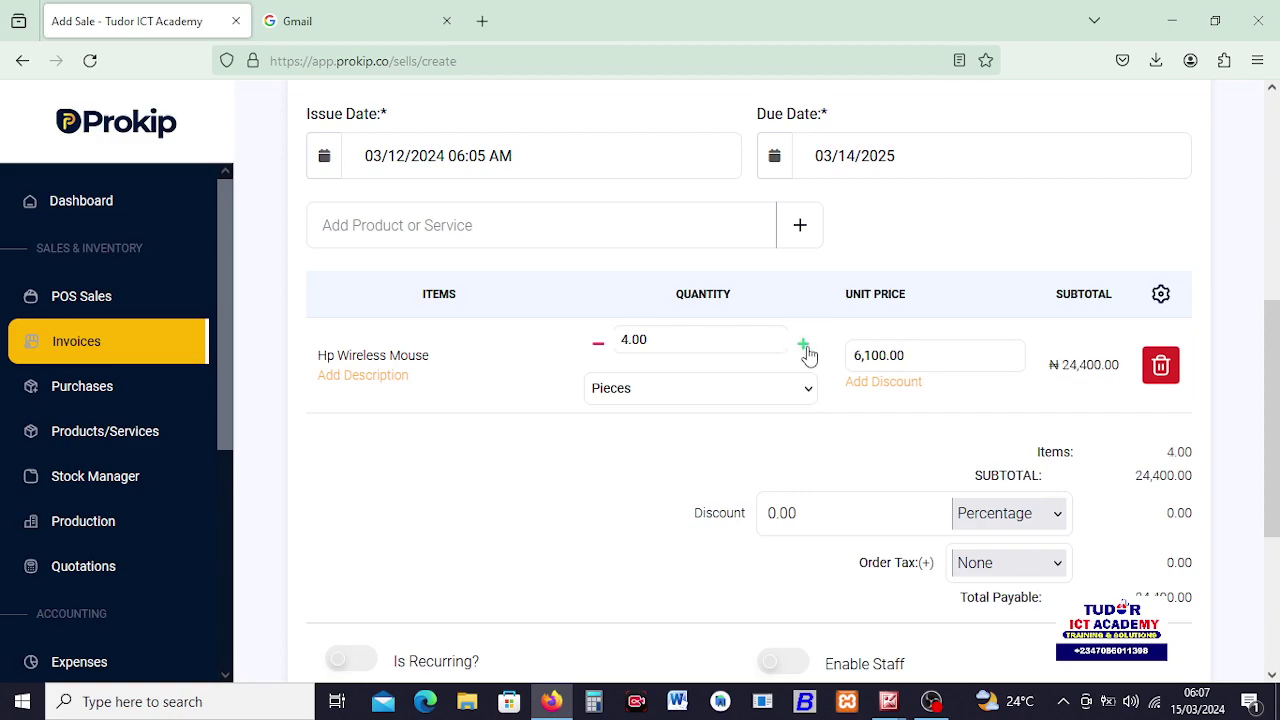
{"action": "left_click", "coordinate": [597, 346]}
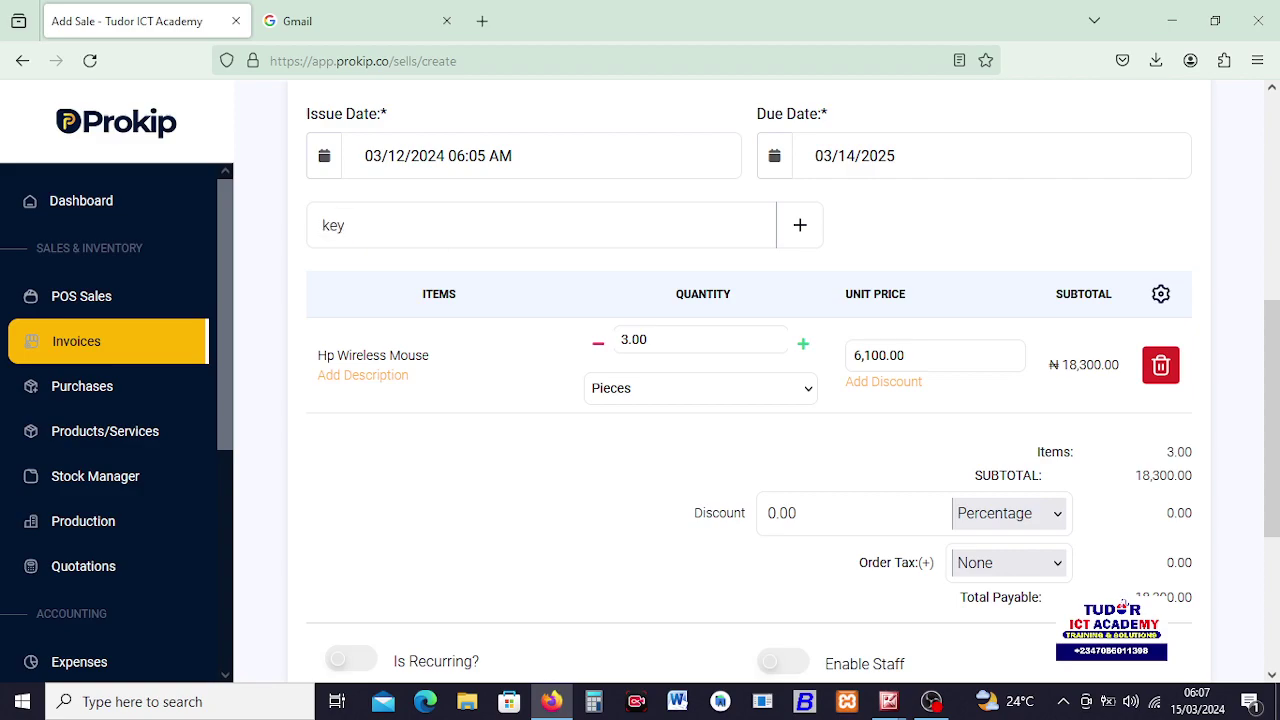
Add Dell Keyboard at quantity 2, bringing the invoice subtotal to 38,700.00.
{"action": "type", "text": "b"}
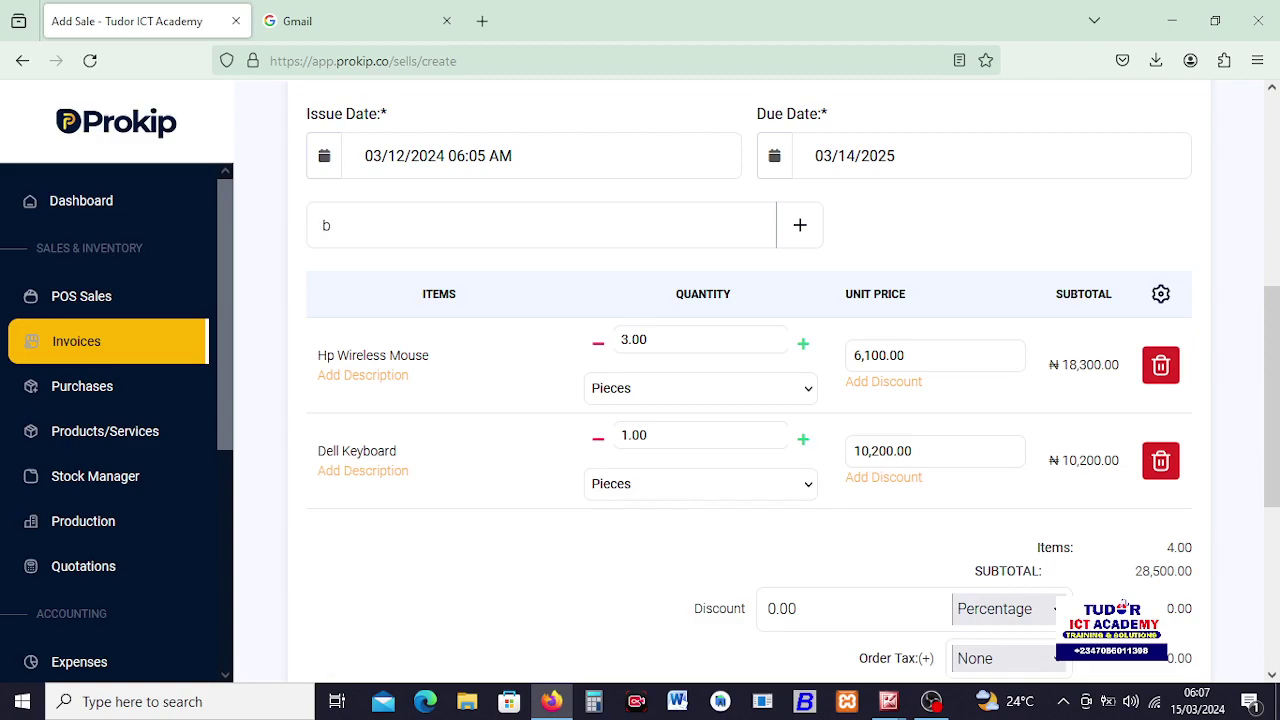
{"action": "key", "text": "BackSpace"}
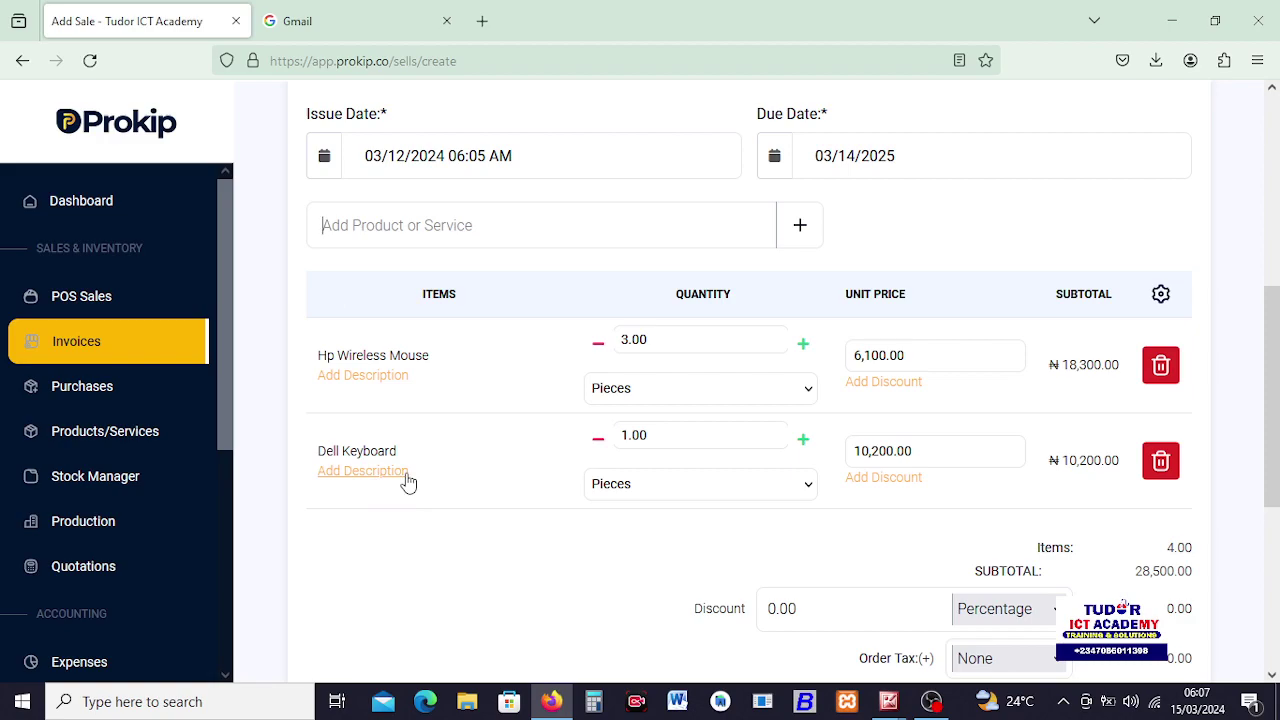
{"action": "left_click", "coordinate": [804, 443]}
{"action": "scroll", "coordinate": [1066, 494], "scroll_direction": "down", "scroll_amount": 2}
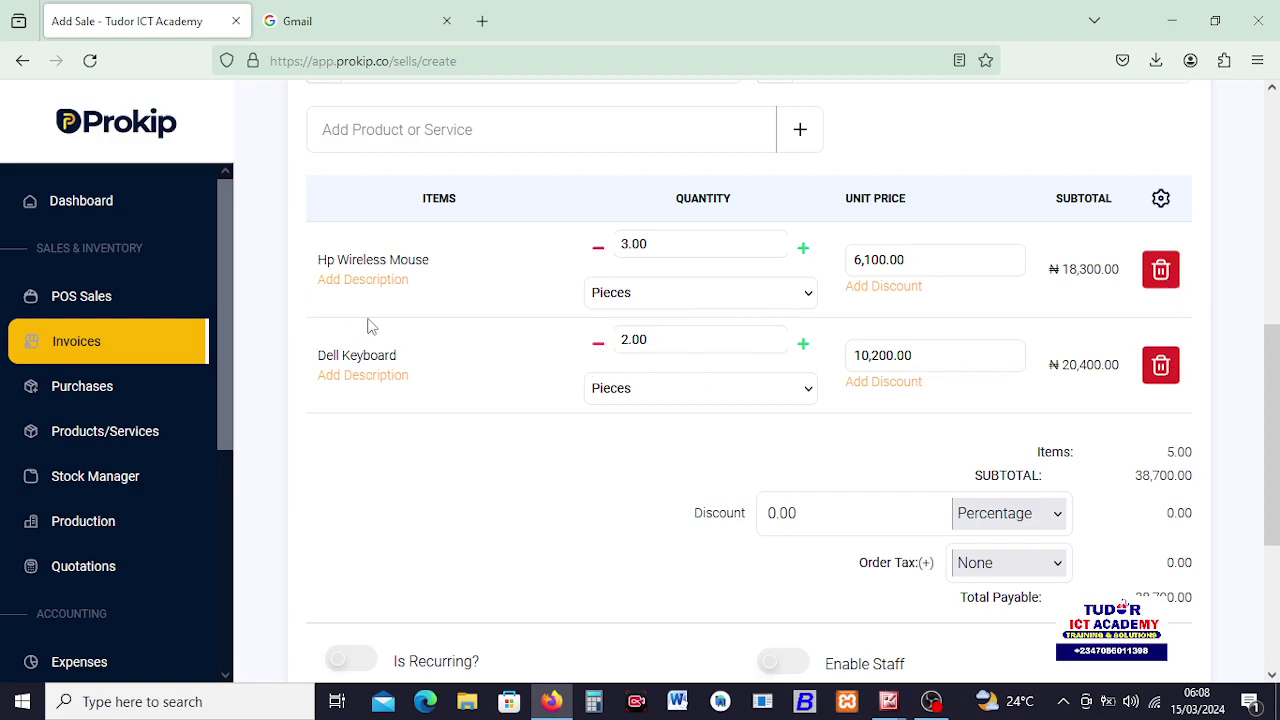
Set the invoice discount to 0 so total payable stays 38,700.00.
{"action": "scroll", "coordinate": [886, 434], "scroll_direction": "down", "scroll_amount": 1}
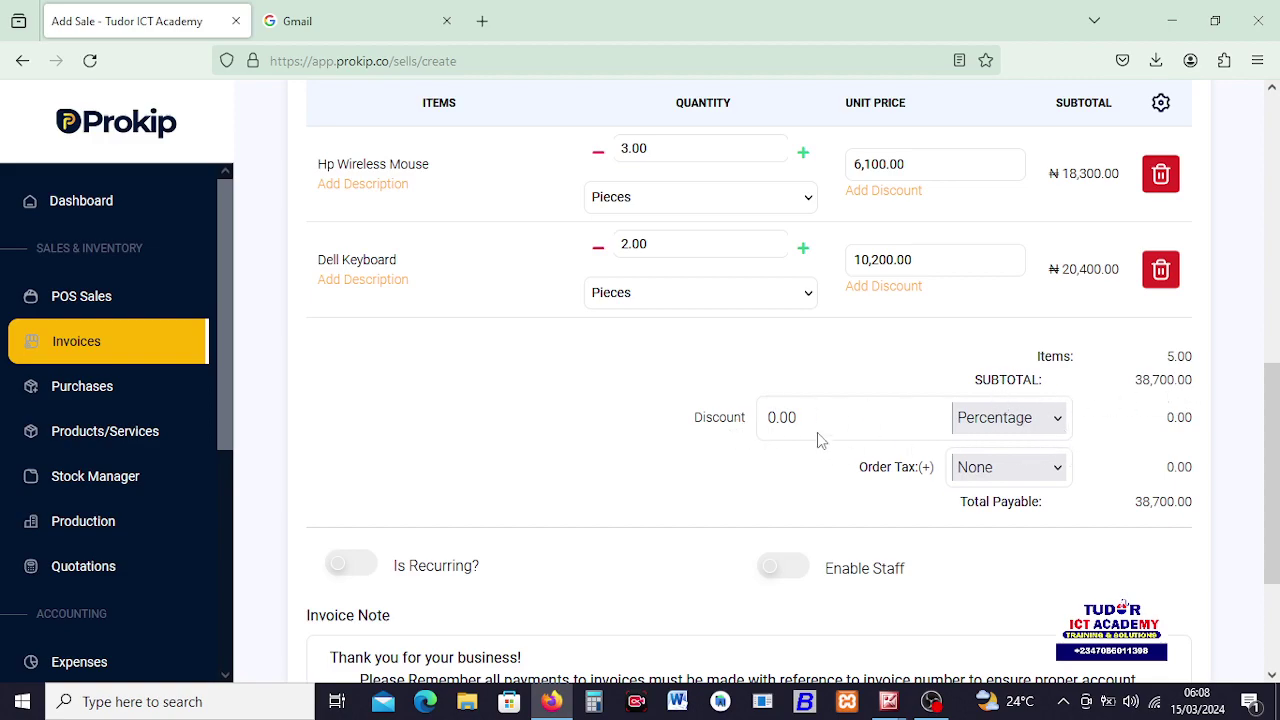
{"action": "left_click", "coordinate": [788, 417]}
{"action": "type", "text": "10"}
{"action": "left_click", "coordinate": [792, 497]}
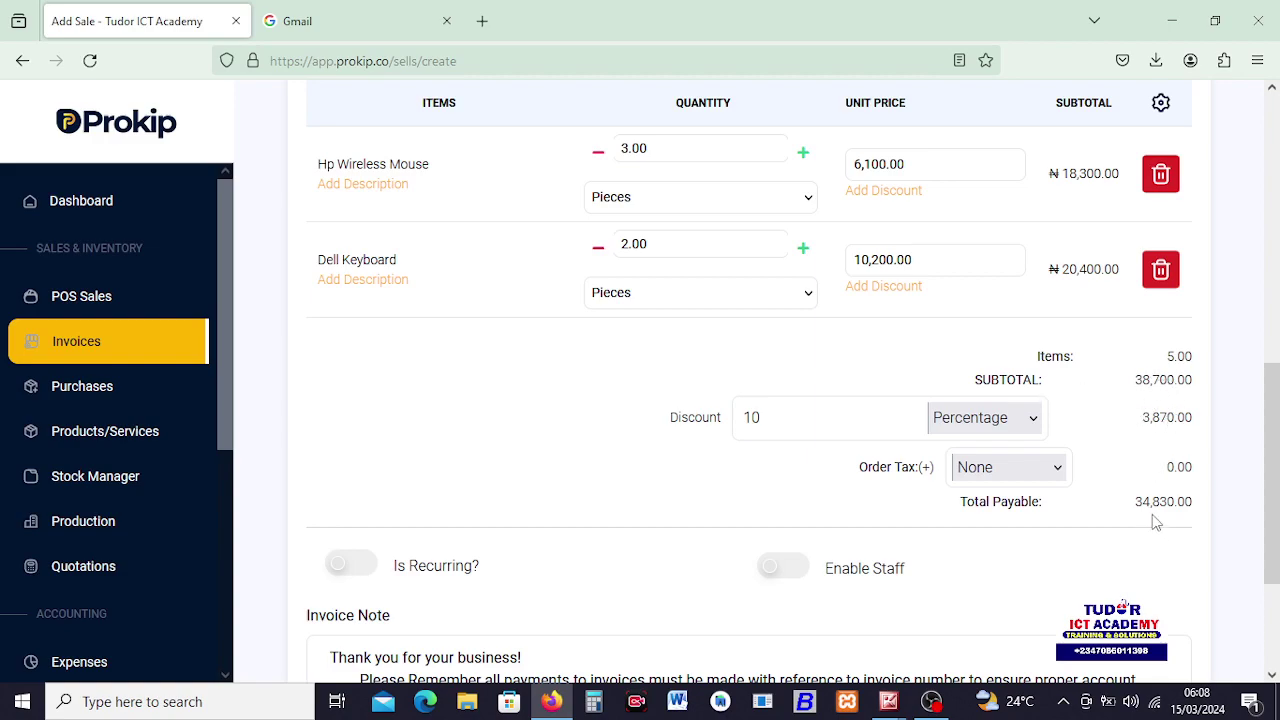
{"action": "left_click_drag", "start_coordinate": [798, 420], "coordinate": [693, 424]}
{"action": "type", "text": "0"}
{"action": "left_click", "coordinate": [772, 488]}
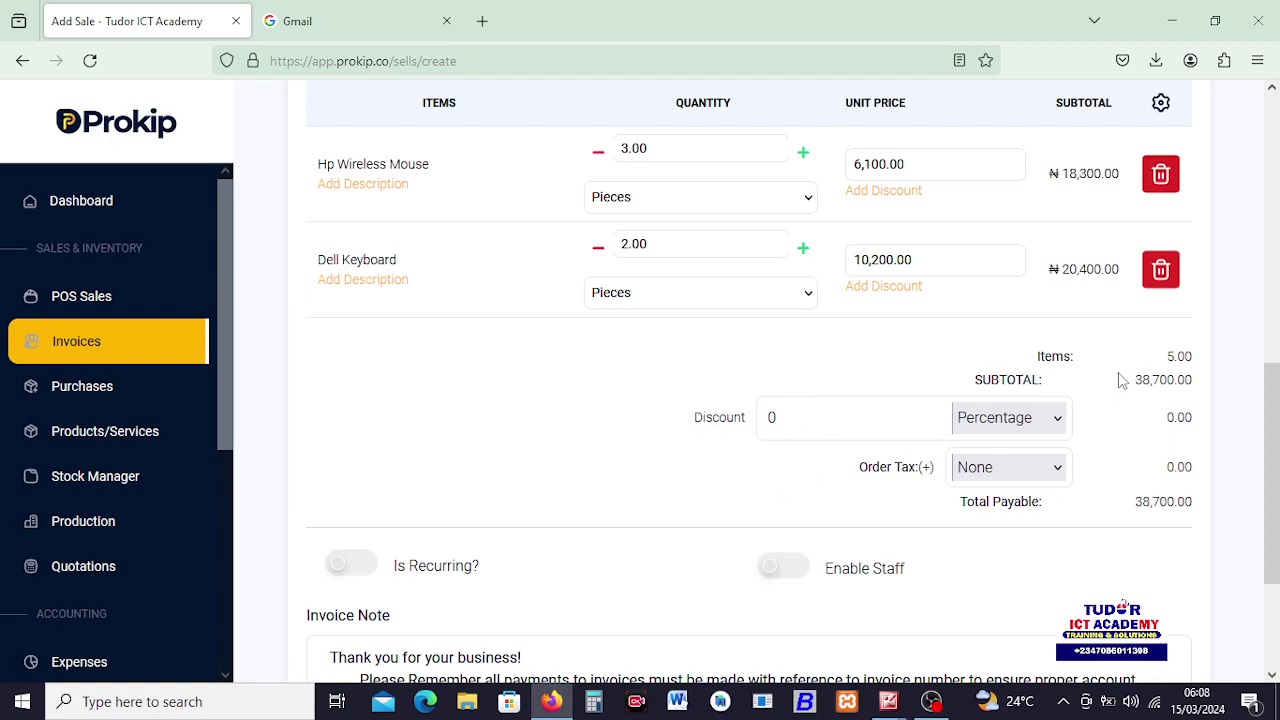
{"action": "scroll", "coordinate": [820, 572], "scroll_direction": "down", "scroll_amount": 1}
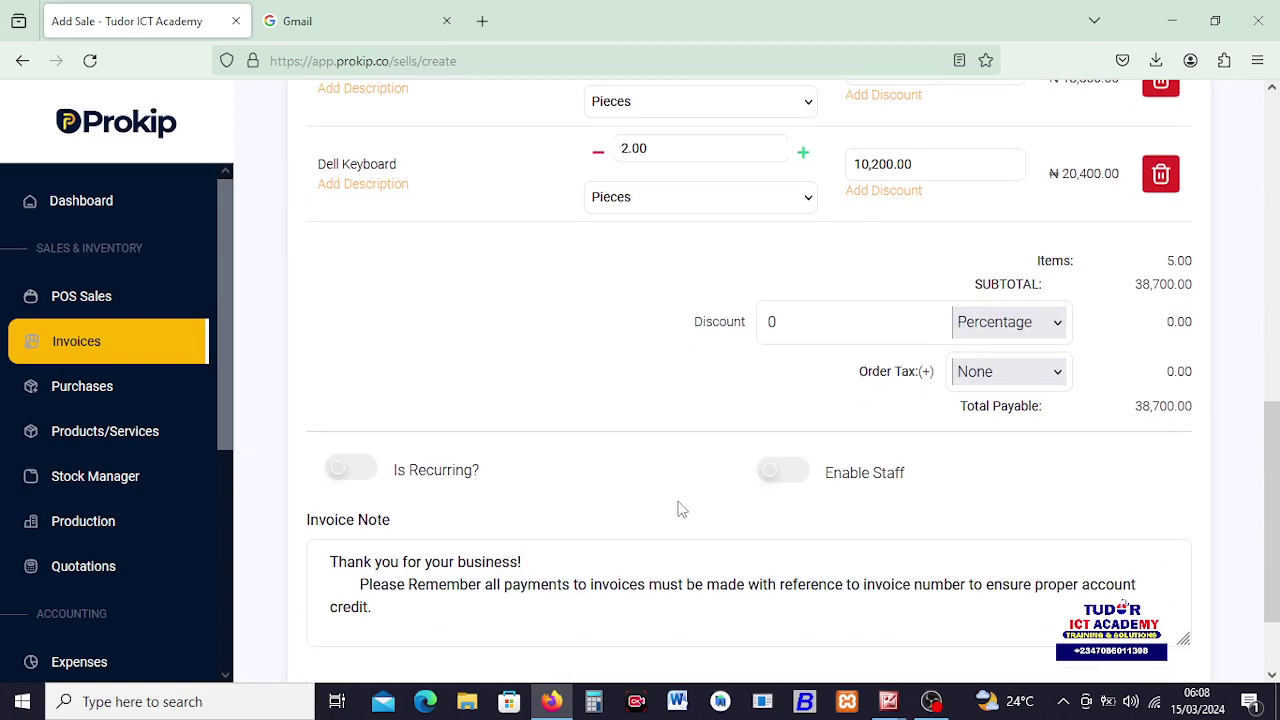
{"action": "scroll", "coordinate": [480, 540], "scroll_direction": "down", "scroll_amount": 1}
{"action": "scroll", "coordinate": [509, 538], "scroll_direction": "down", "scroll_amount": 1}
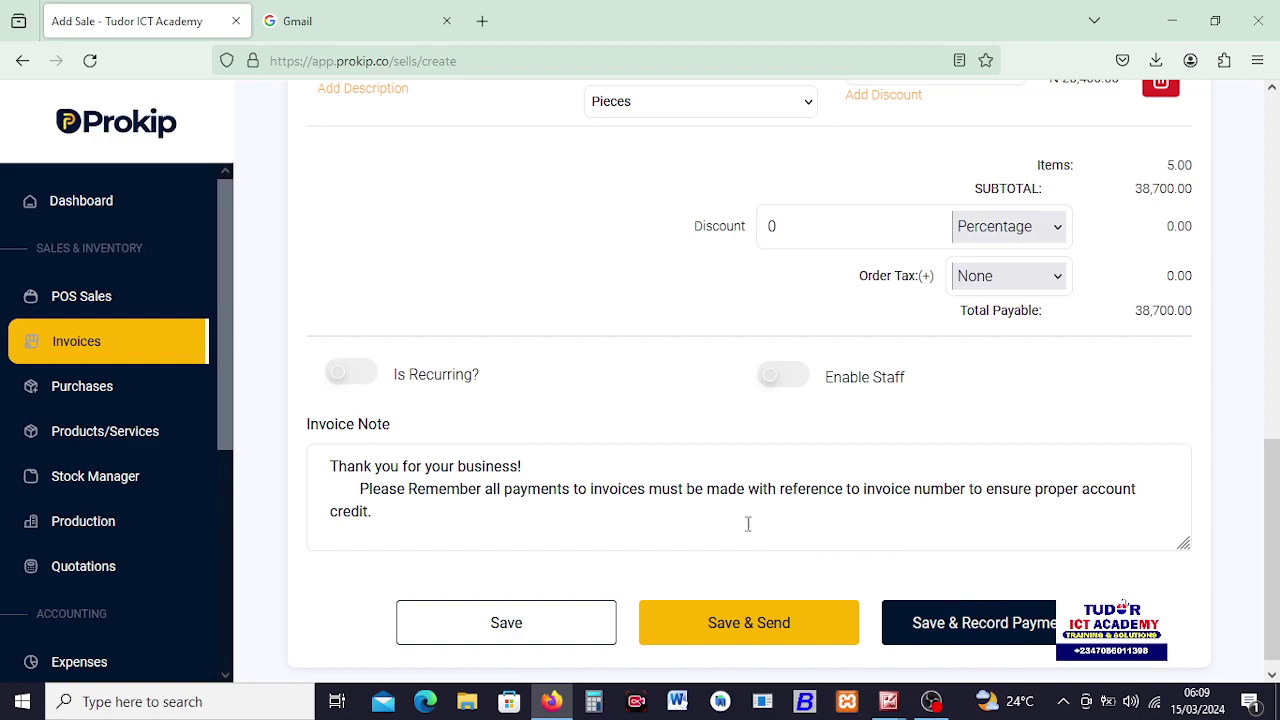
Save the invoice with a 38,000.00 cash payment, leaving 700.00 due.
{"action": "left_click", "coordinate": [980, 623]}
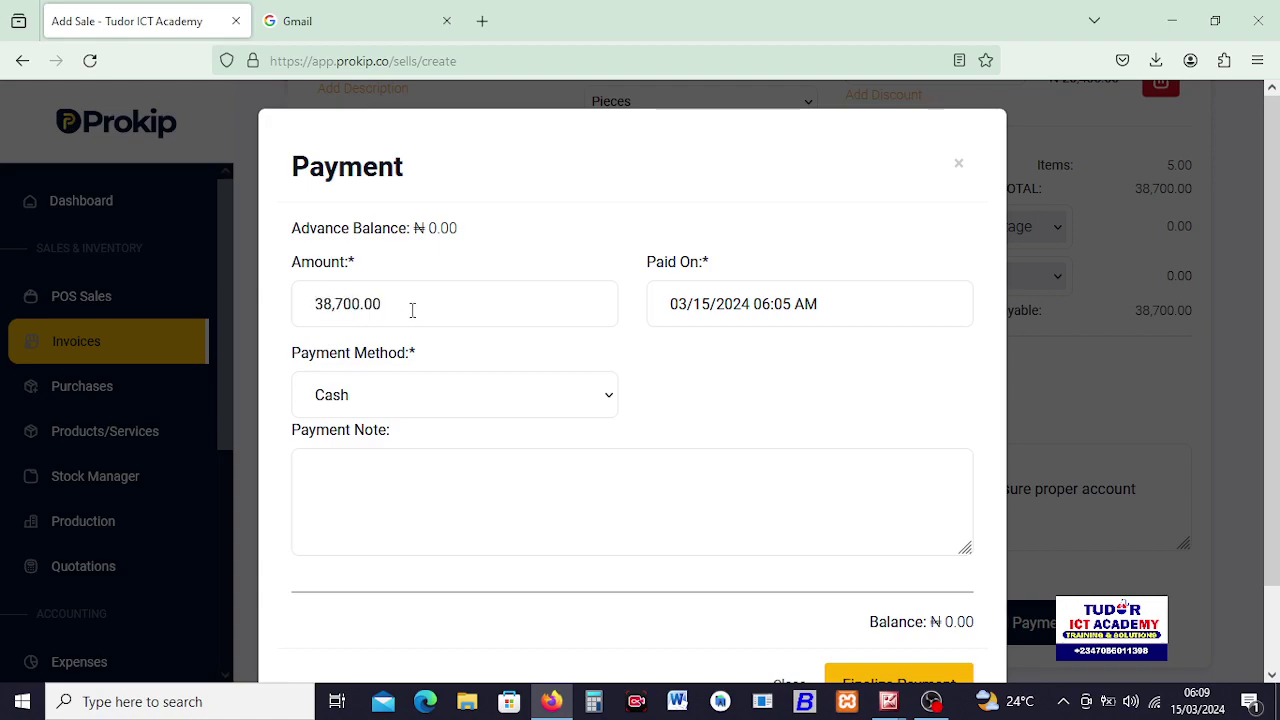
{"action": "key", "text": "BackSpace"}
{"action": "type", "text": "0"}
{"action": "left_click", "coordinate": [395, 408]}
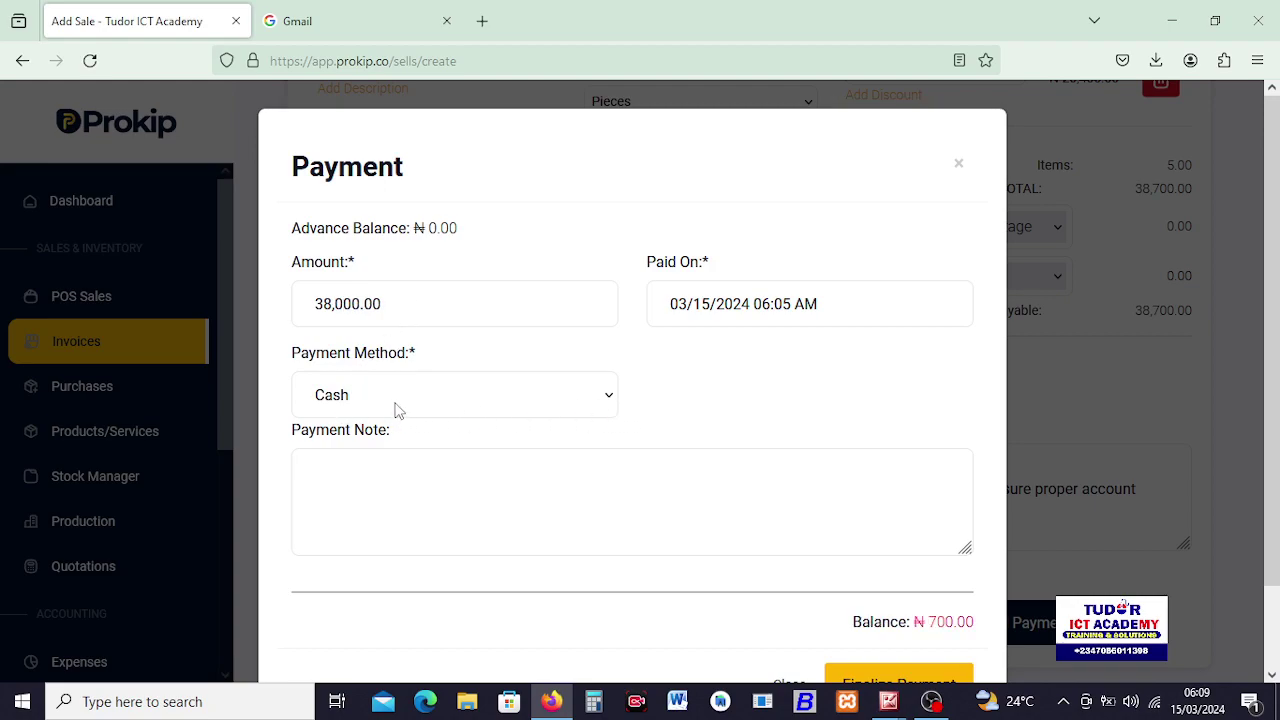
{"action": "left_click", "coordinate": [397, 410]}
{"action": "scroll", "coordinate": [597, 233], "scroll_direction": "down", "scroll_amount": 1}
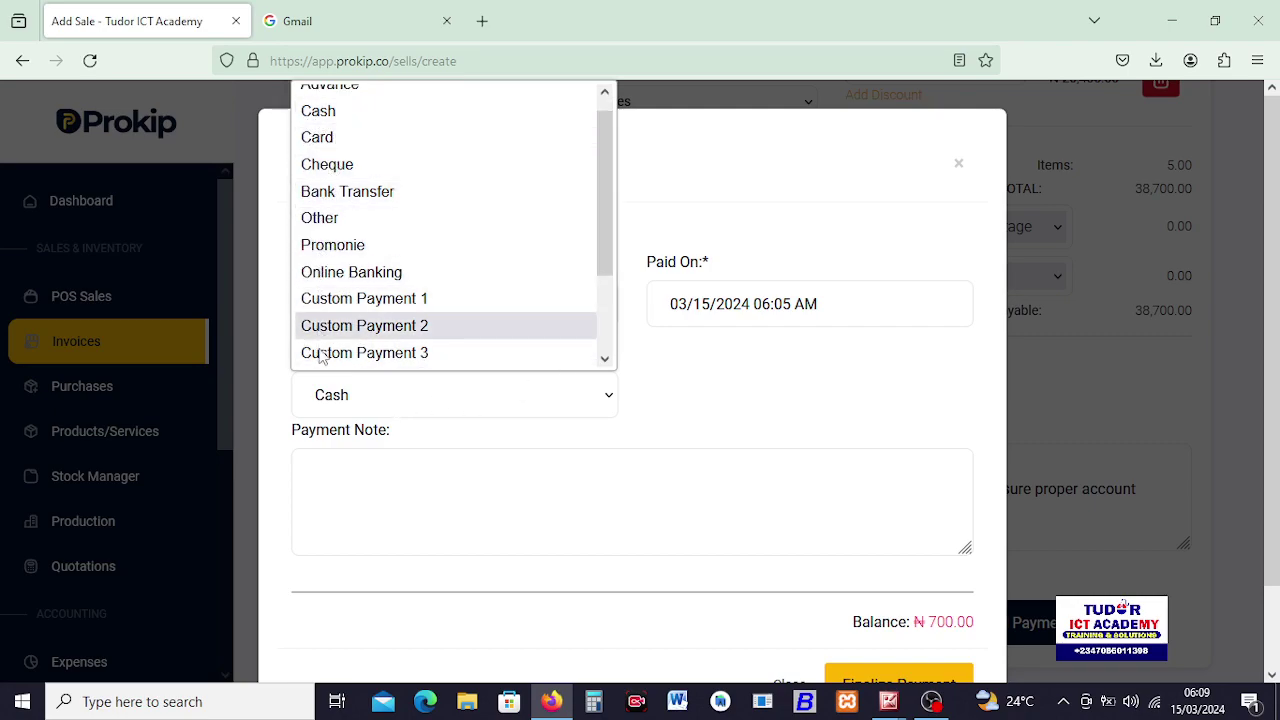
{"action": "left_click", "coordinate": [318, 114]}
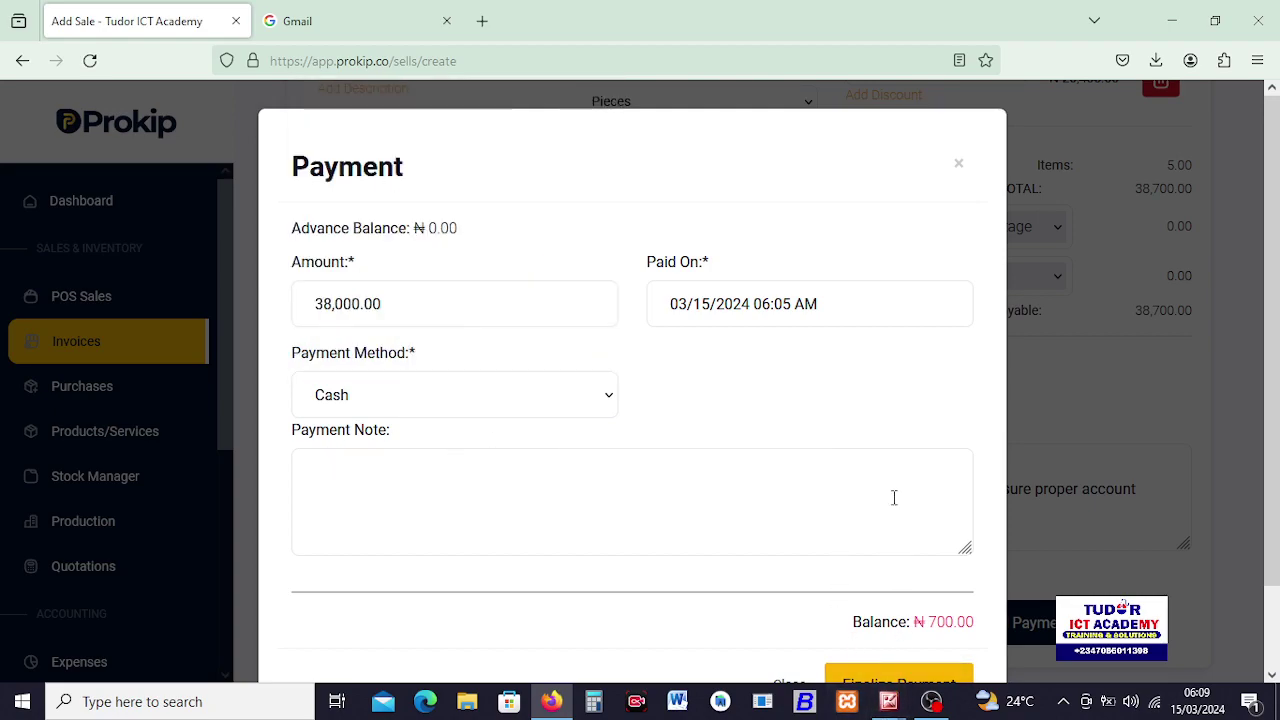
{"action": "scroll", "coordinate": [864, 640], "scroll_direction": "down", "scroll_amount": 1}
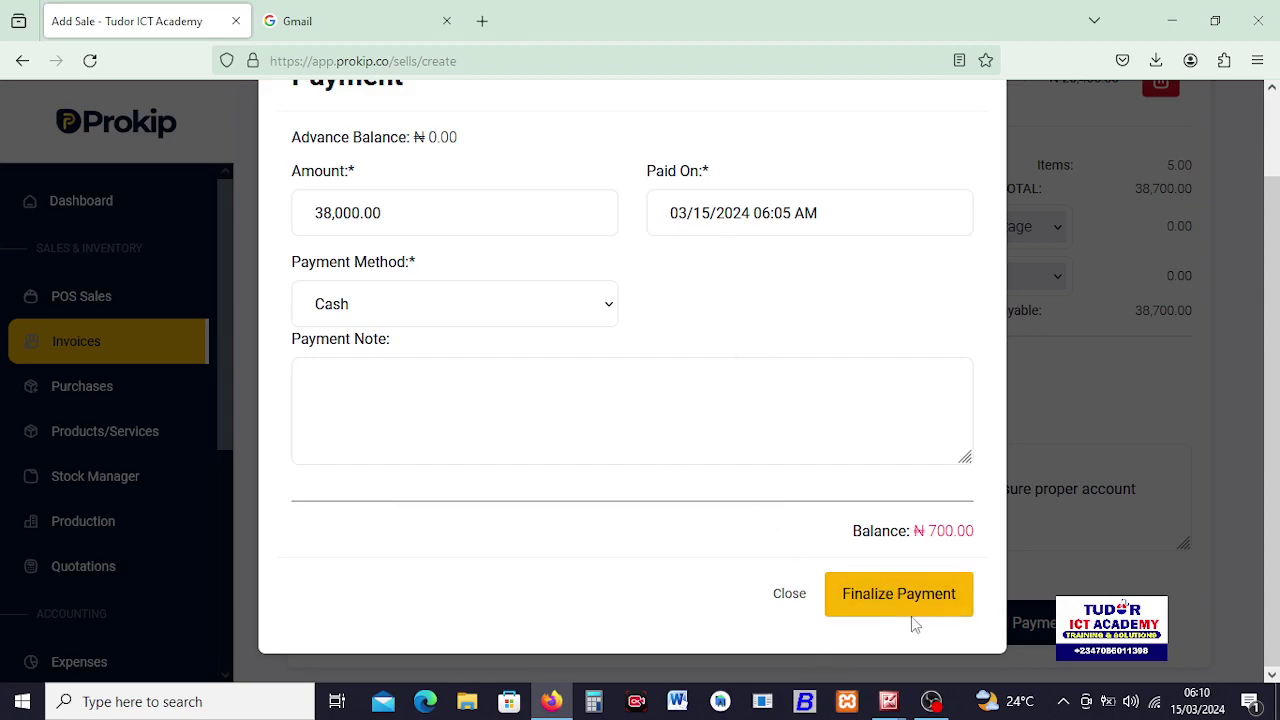
{"action": "left_click", "coordinate": [867, 598]}
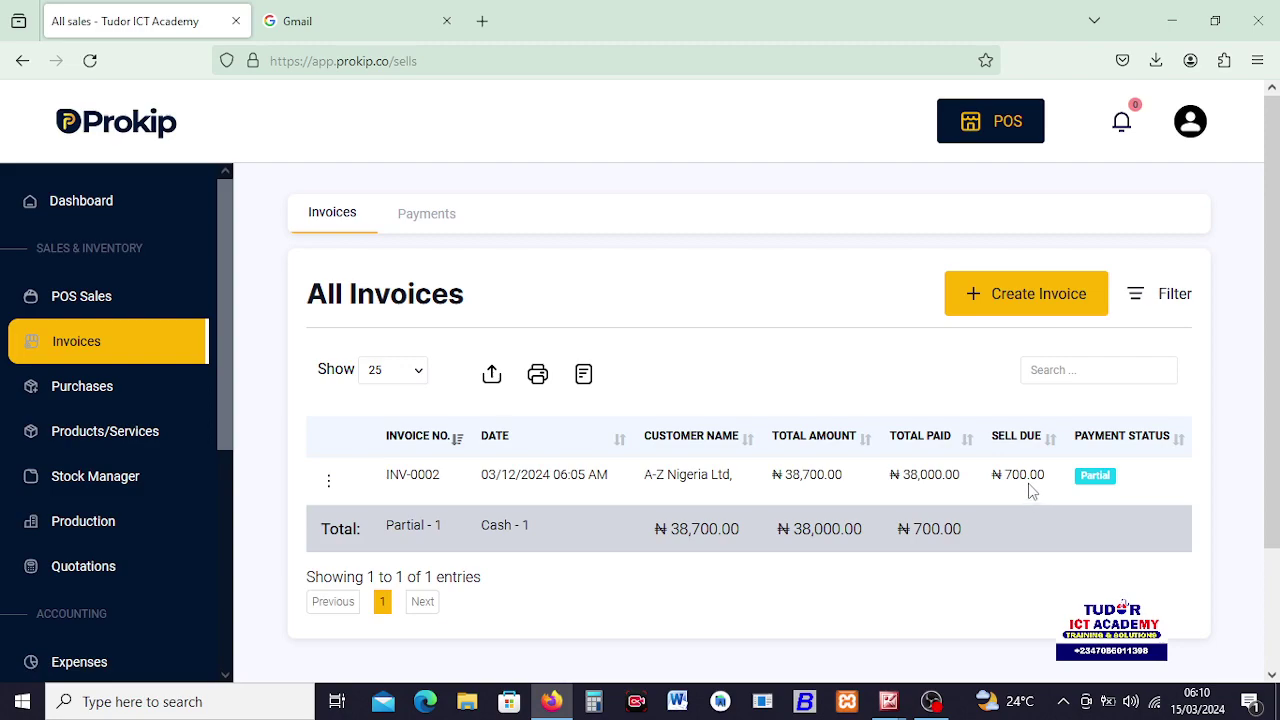
Open the Dashboard from the left sidebar.
{"action": "left_click", "coordinate": [81, 215]}
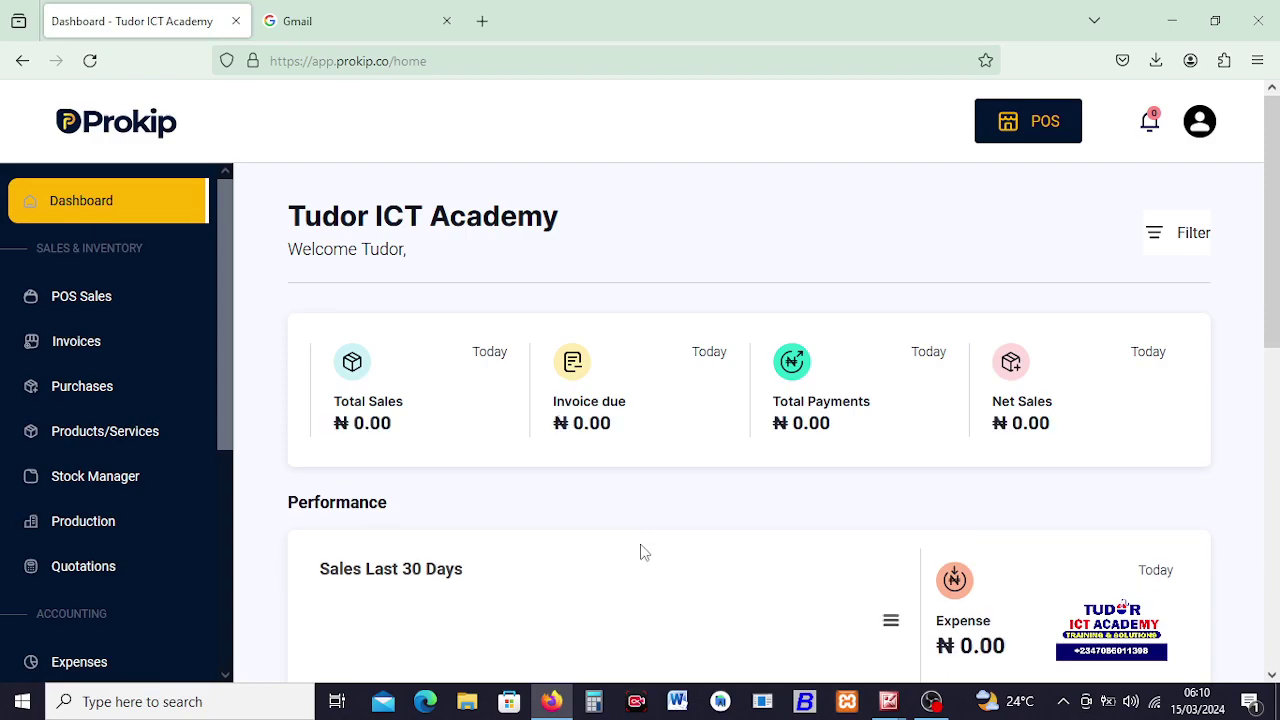
Filter the dashboard to show totals for the Last 7 Days.
{"action": "scroll", "coordinate": [644, 552], "scroll_direction": "down", "scroll_amount": 3}
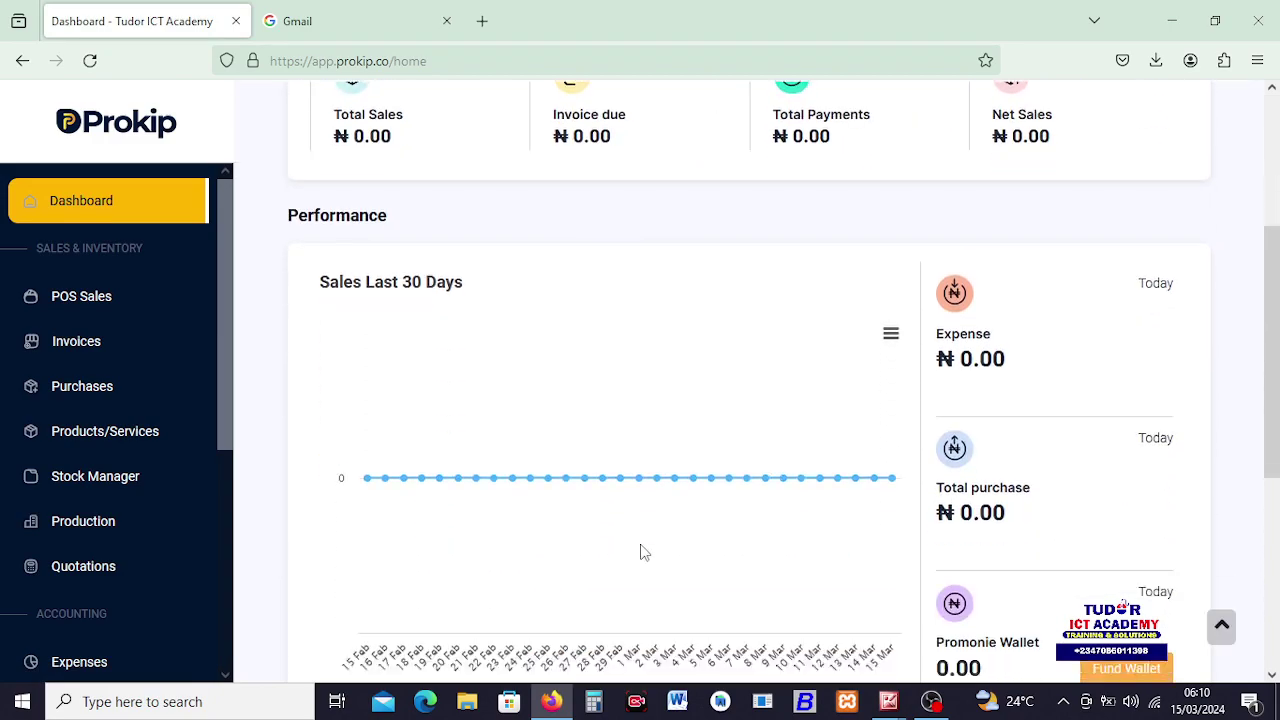
{"action": "scroll", "coordinate": [644, 552], "scroll_direction": "down", "scroll_amount": 3}
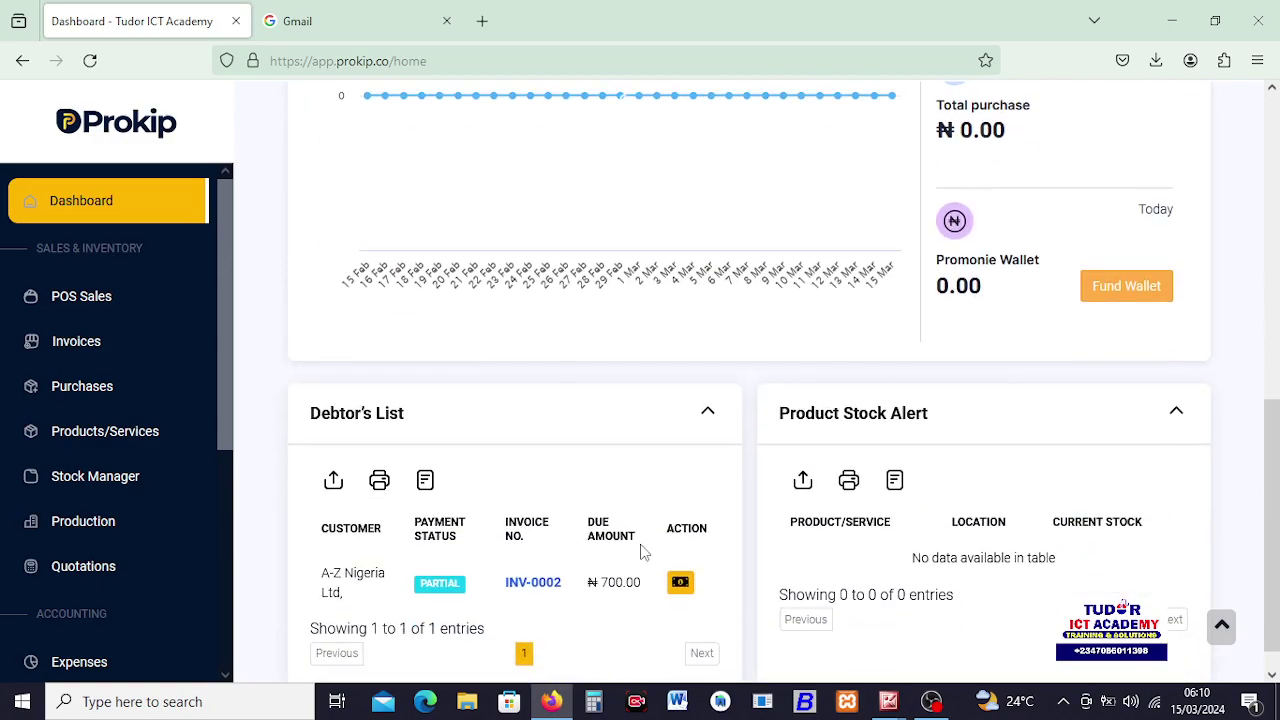
{"action": "scroll", "coordinate": [644, 552], "scroll_direction": "down", "scroll_amount": 1}
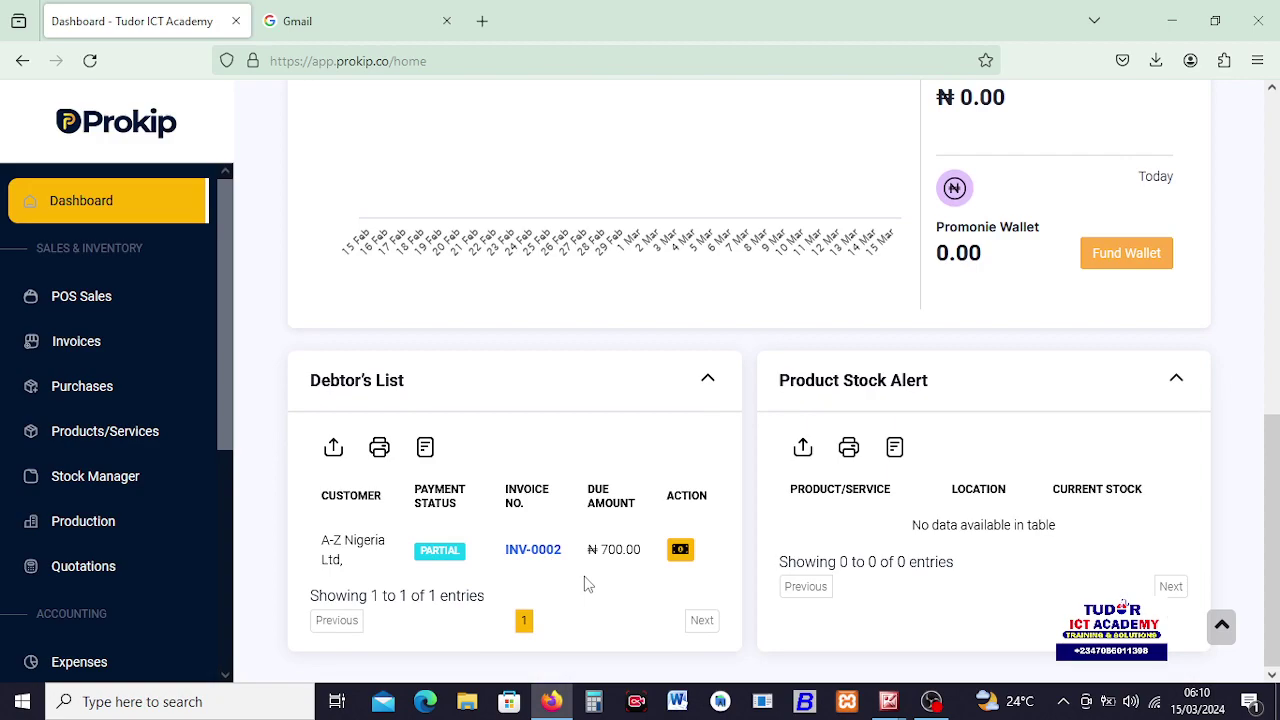
{"action": "scroll", "coordinate": [614, 560], "scroll_direction": "up", "scroll_amount": 5}
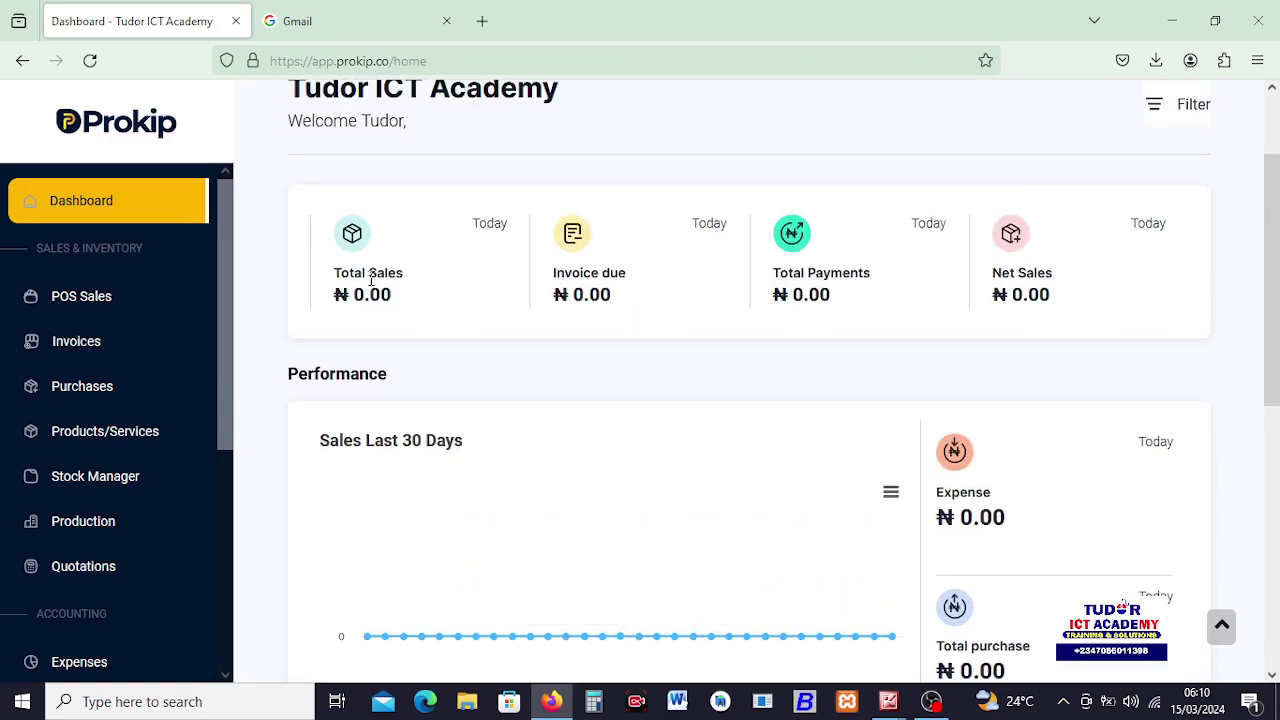
{"action": "scroll", "coordinate": [900, 320], "scroll_direction": "up", "scroll_amount": 2}
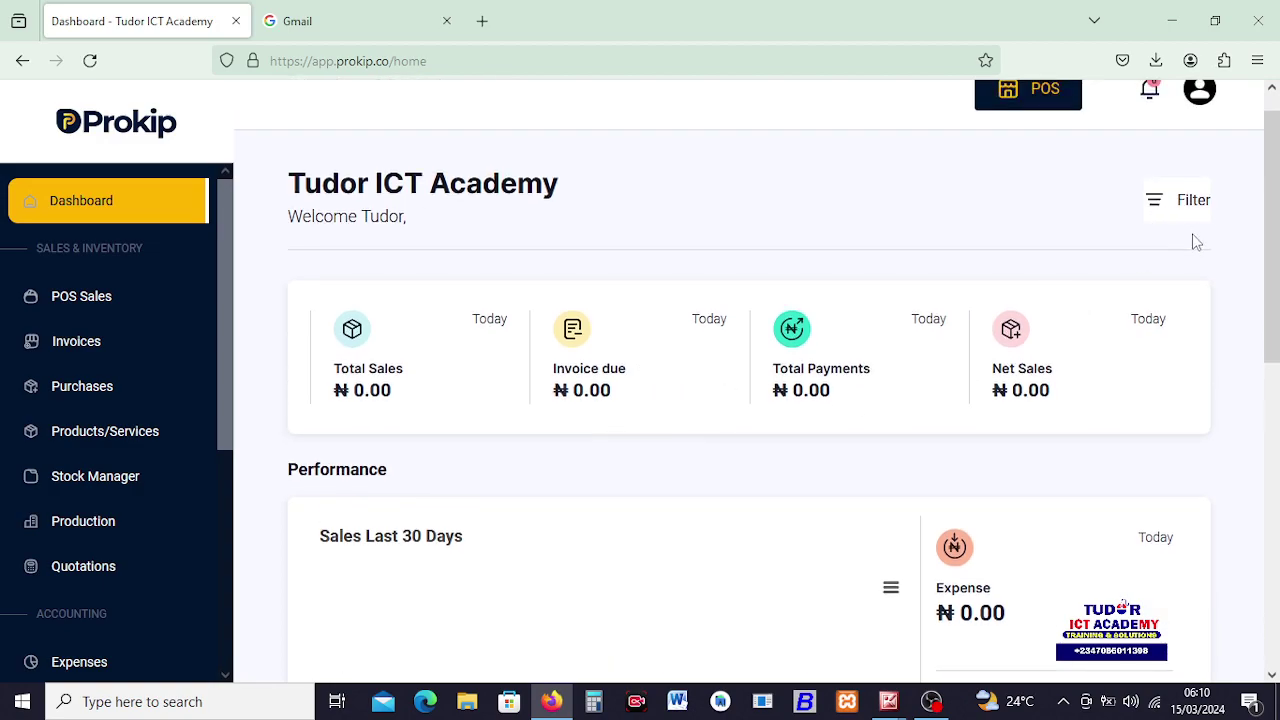
{"action": "left_click", "coordinate": [1163, 206]}
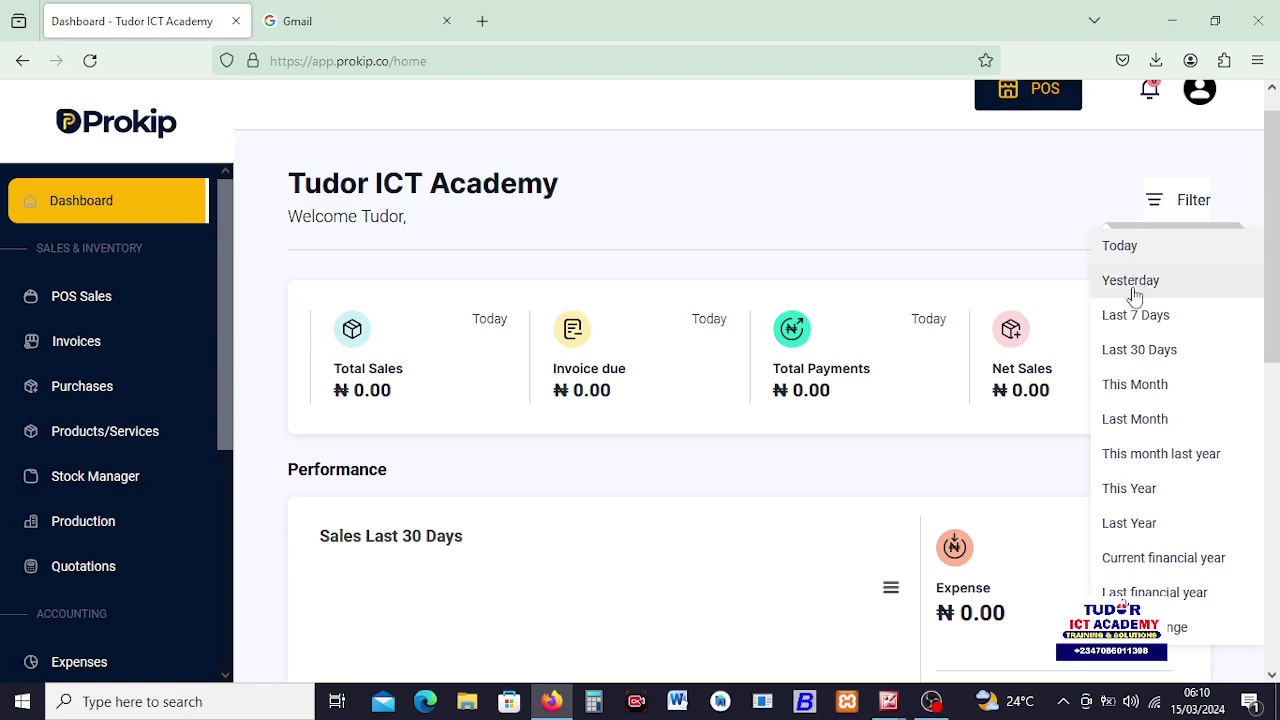
{"action": "left_click", "coordinate": [1130, 318]}
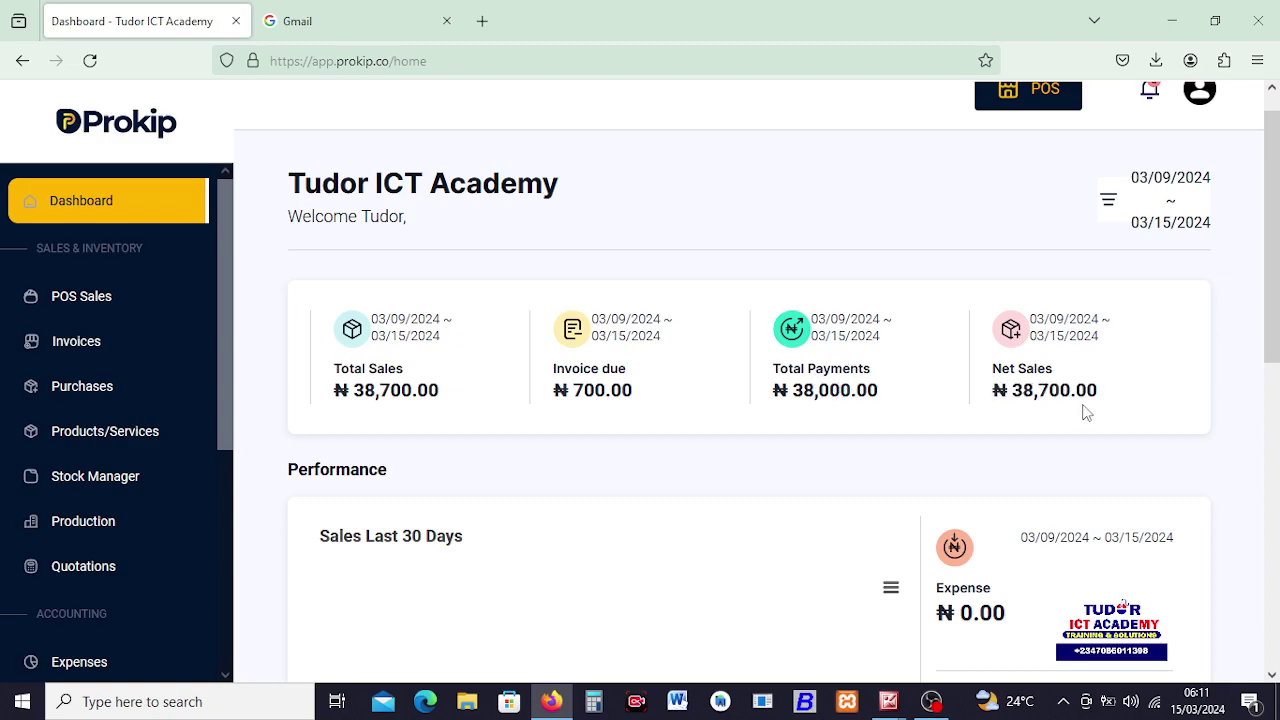
Review the 38,700.00 sales, 700.00 due and the Debtor's List.
{"action": "scroll", "coordinate": [1086, 413], "scroll_direction": "down", "scroll_amount": 5}
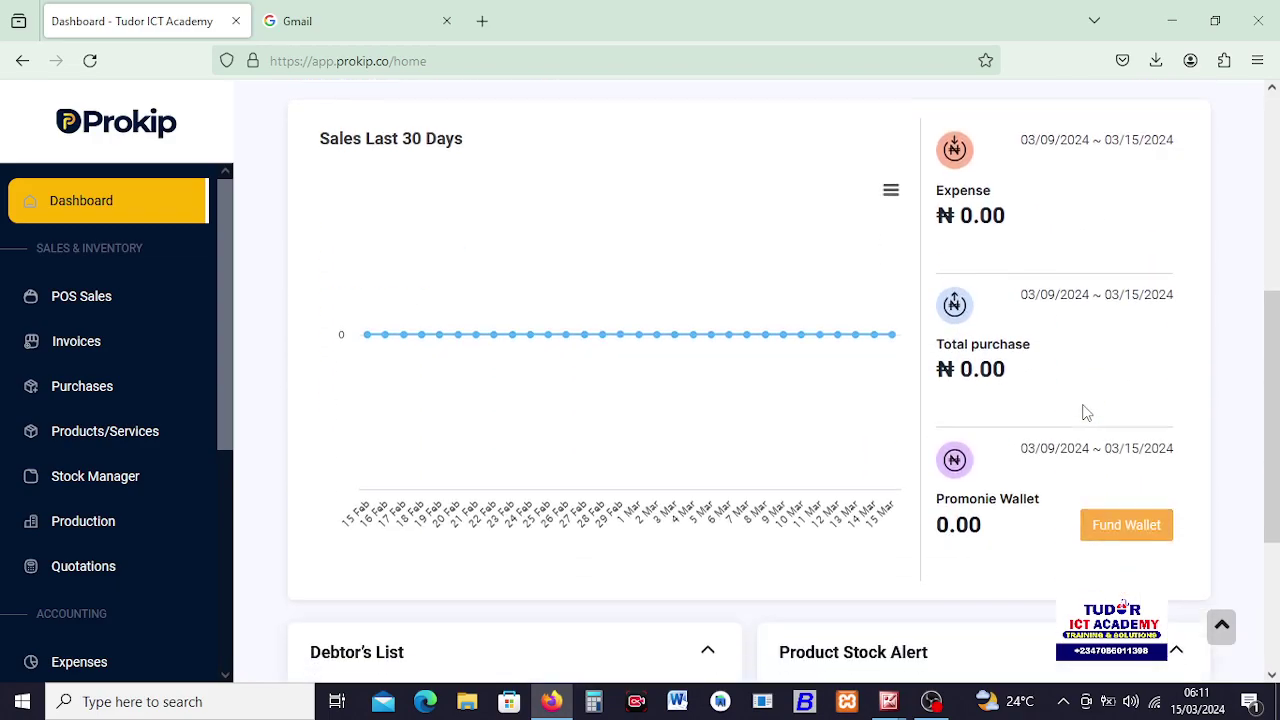
{"action": "scroll", "coordinate": [1086, 413], "scroll_direction": "up", "scroll_amount": 5}
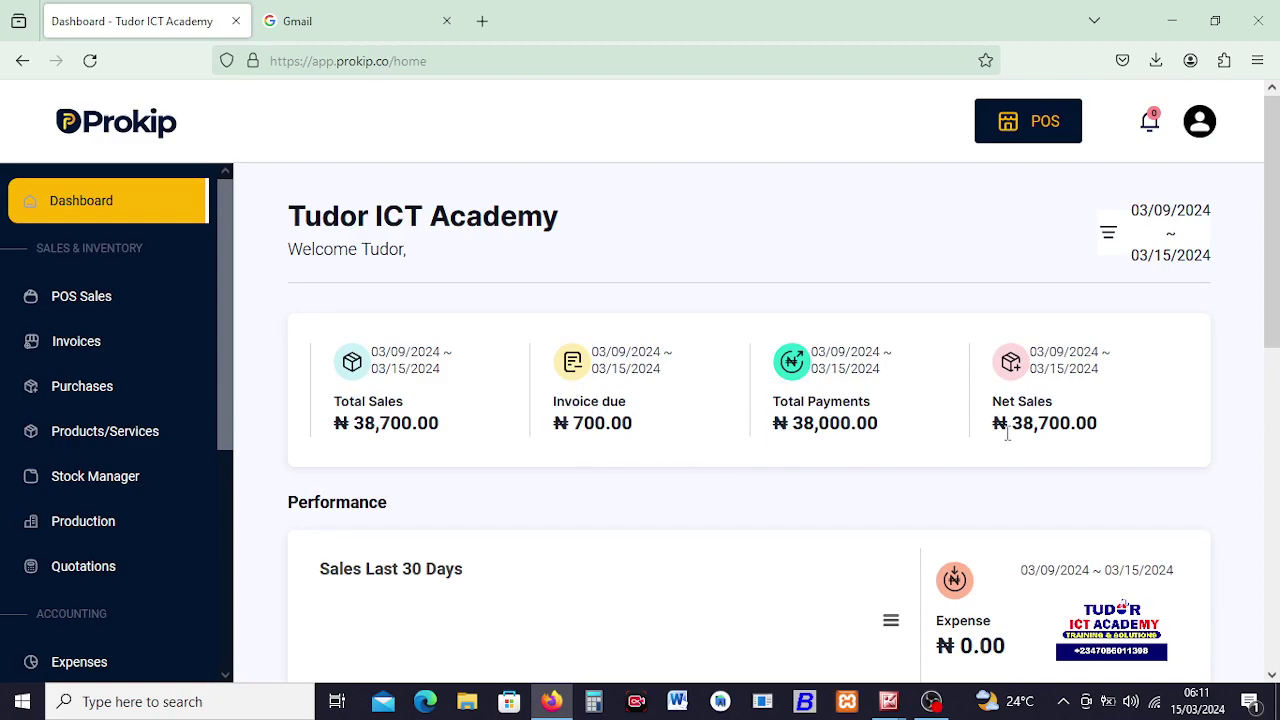
{"action": "scroll", "coordinate": [1061, 488], "scroll_direction": "down", "scroll_amount": 2}
{"action": "scroll", "coordinate": [1061, 488], "scroll_direction": "down", "scroll_amount": 5}
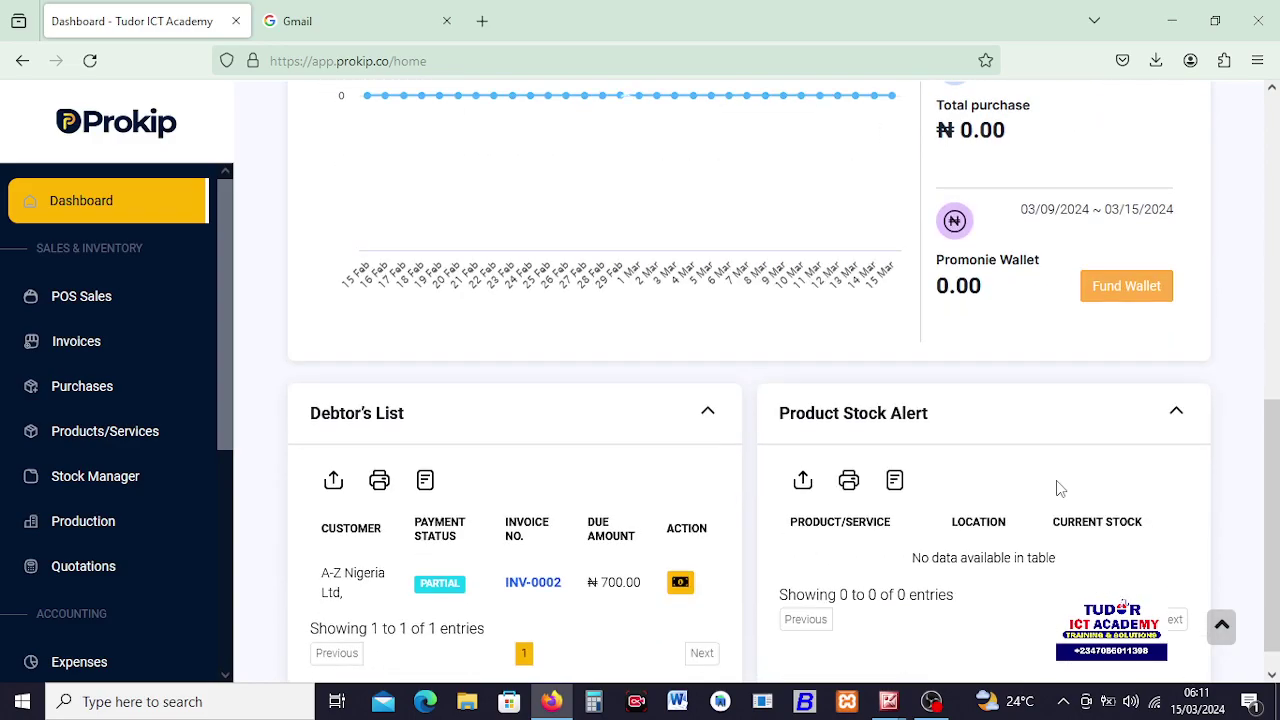
{"action": "scroll", "coordinate": [1061, 488], "scroll_direction": "up", "scroll_amount": 7}
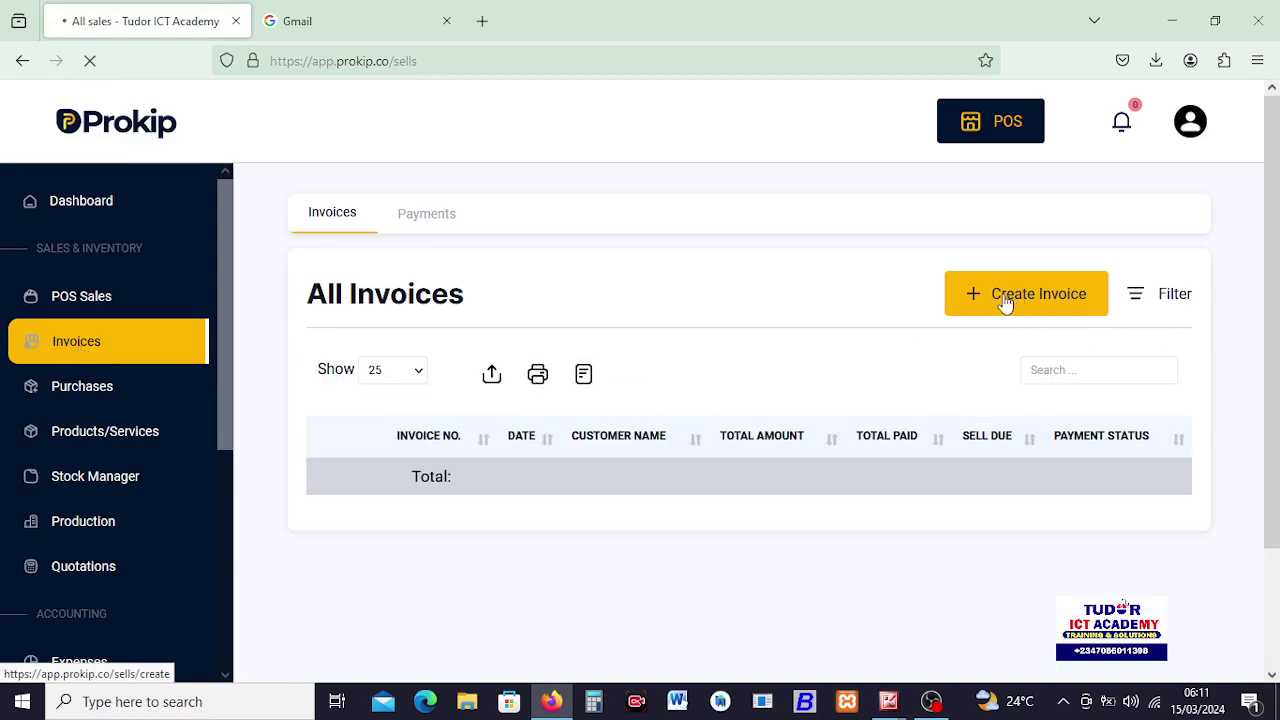
Create another blank invoice, issue date 03/15/2024 06:12 AM, after briefly viewing Payments.
{"action": "left_click", "coordinate": [1005, 302]}
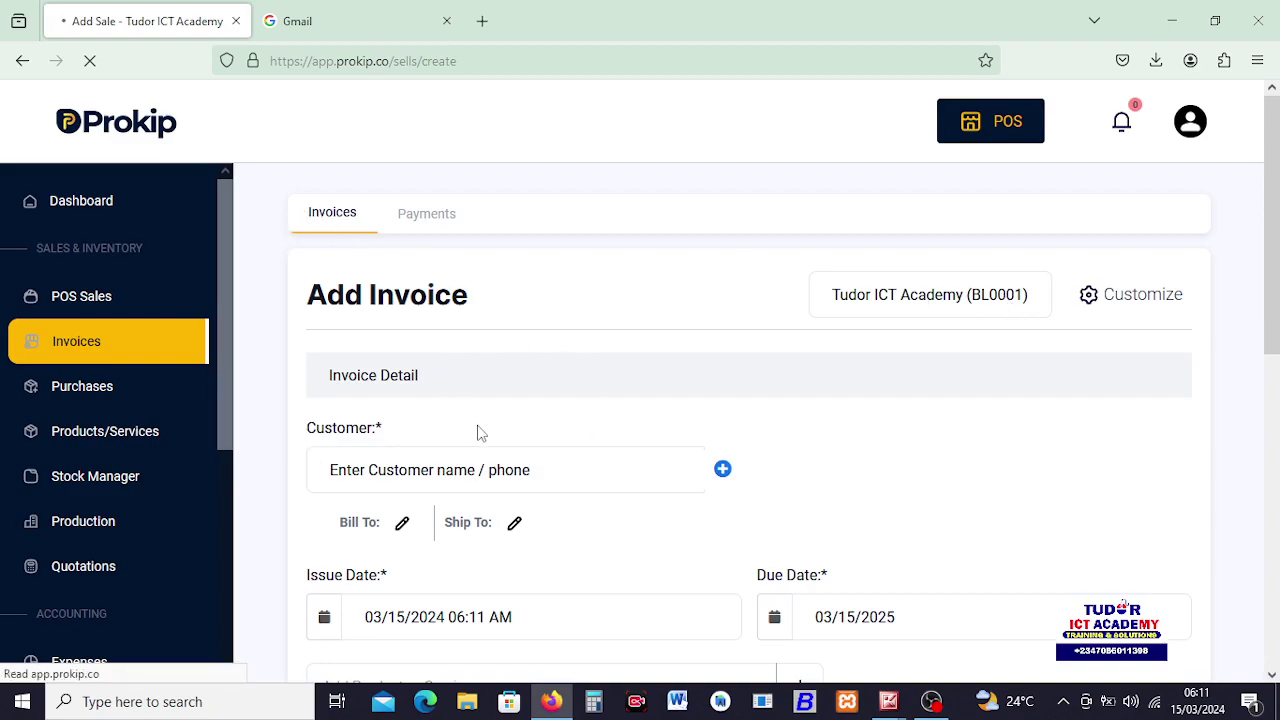
{"action": "scroll", "coordinate": [478, 432], "scroll_direction": "down", "scroll_amount": 2}
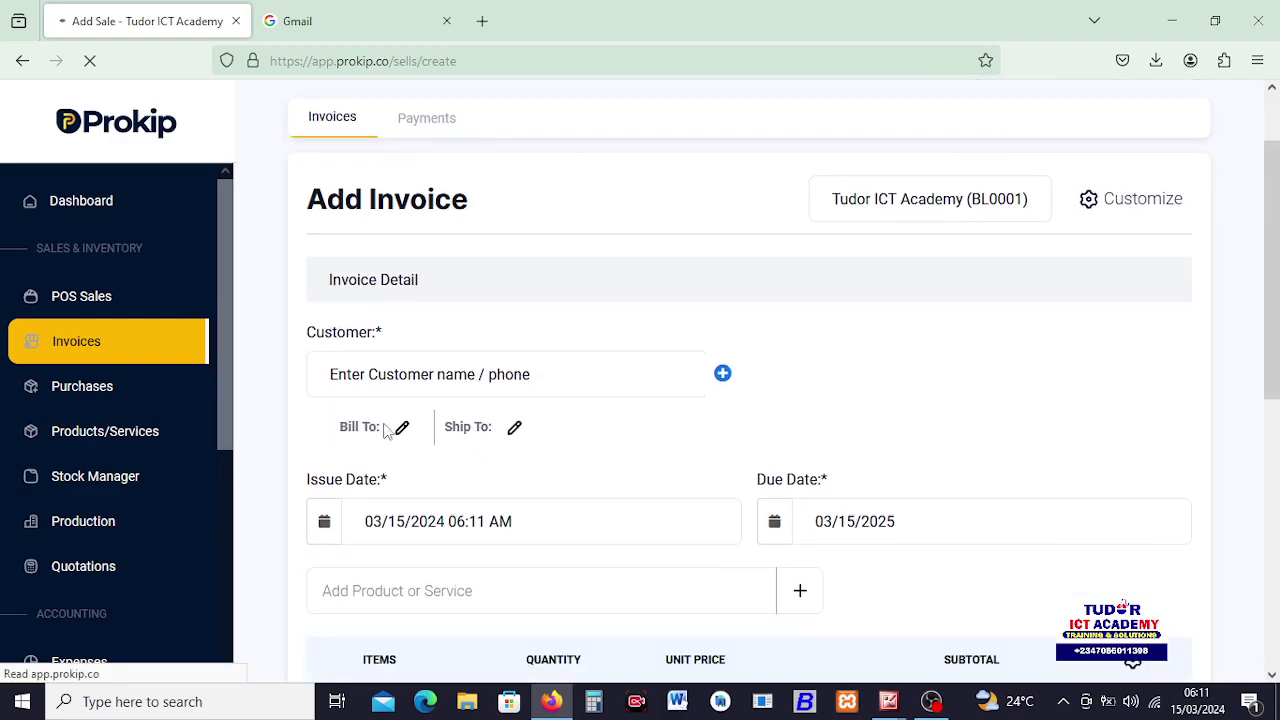
{"action": "scroll", "coordinate": [400, 330], "scroll_direction": "up", "scroll_amount": 2}
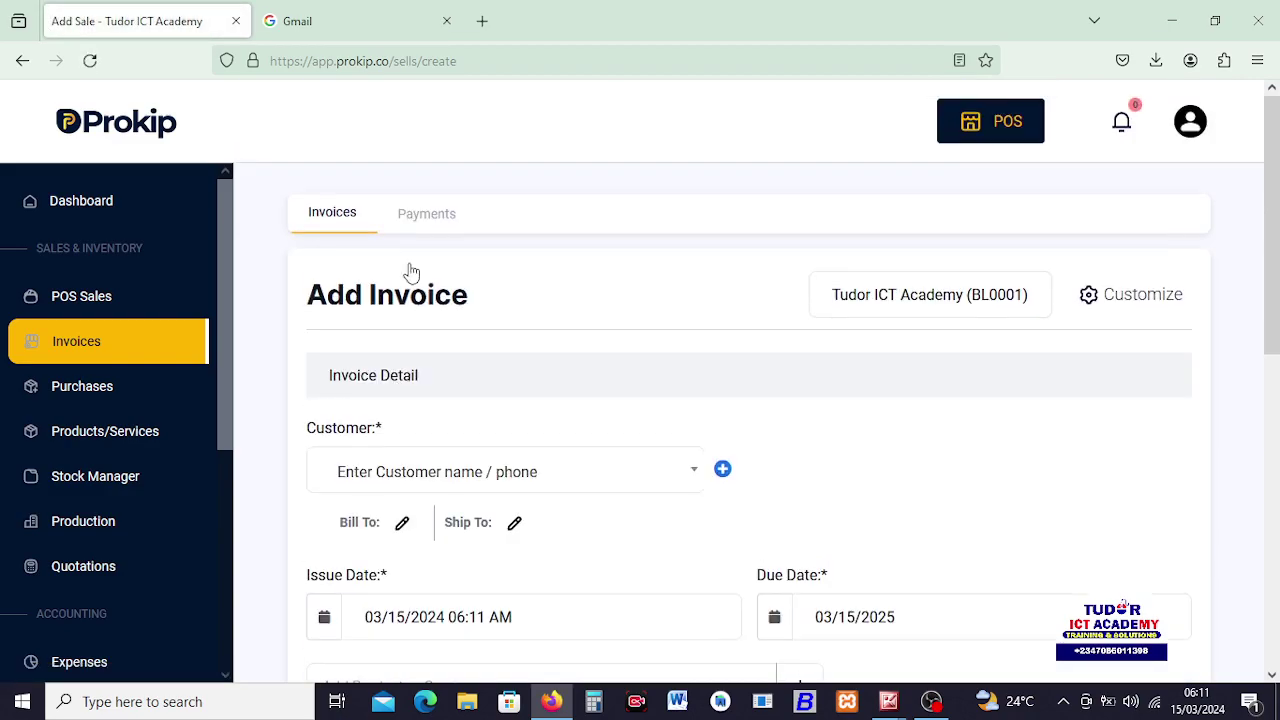
{"action": "left_click", "coordinate": [414, 221]}
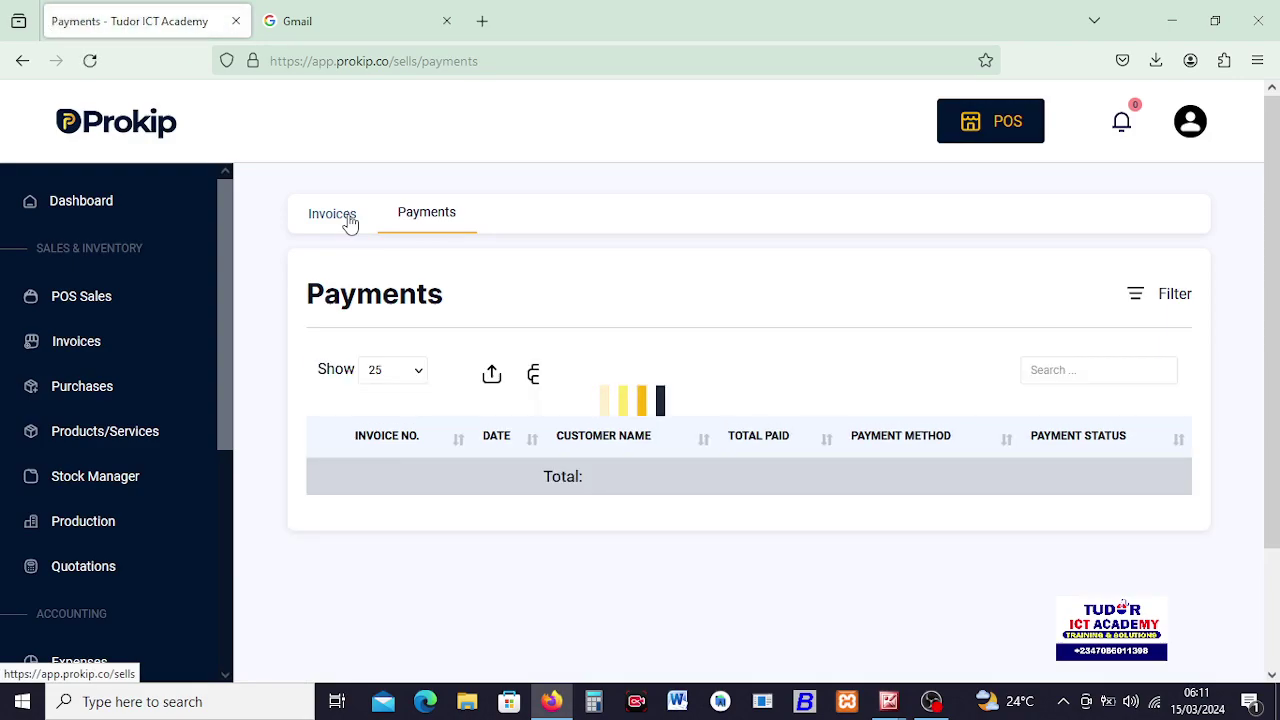
{"action": "left_click", "coordinate": [341, 224]}
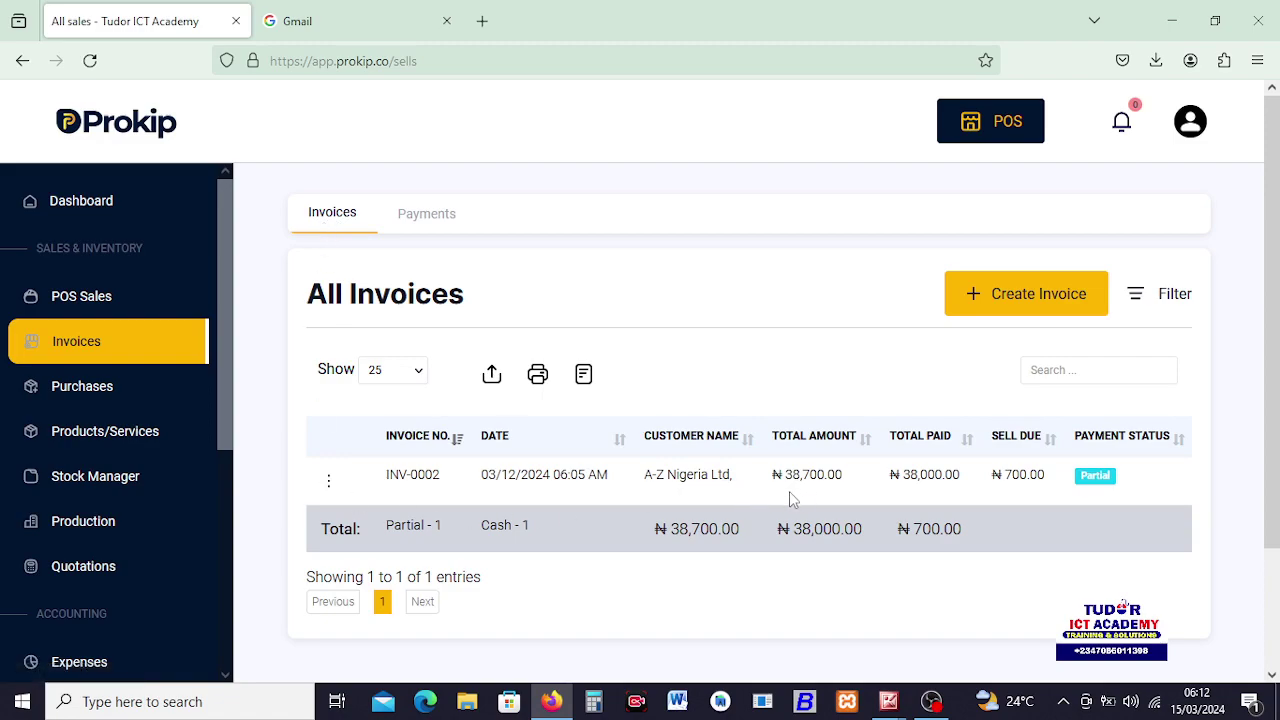
{"action": "left_click", "coordinate": [1030, 310]}
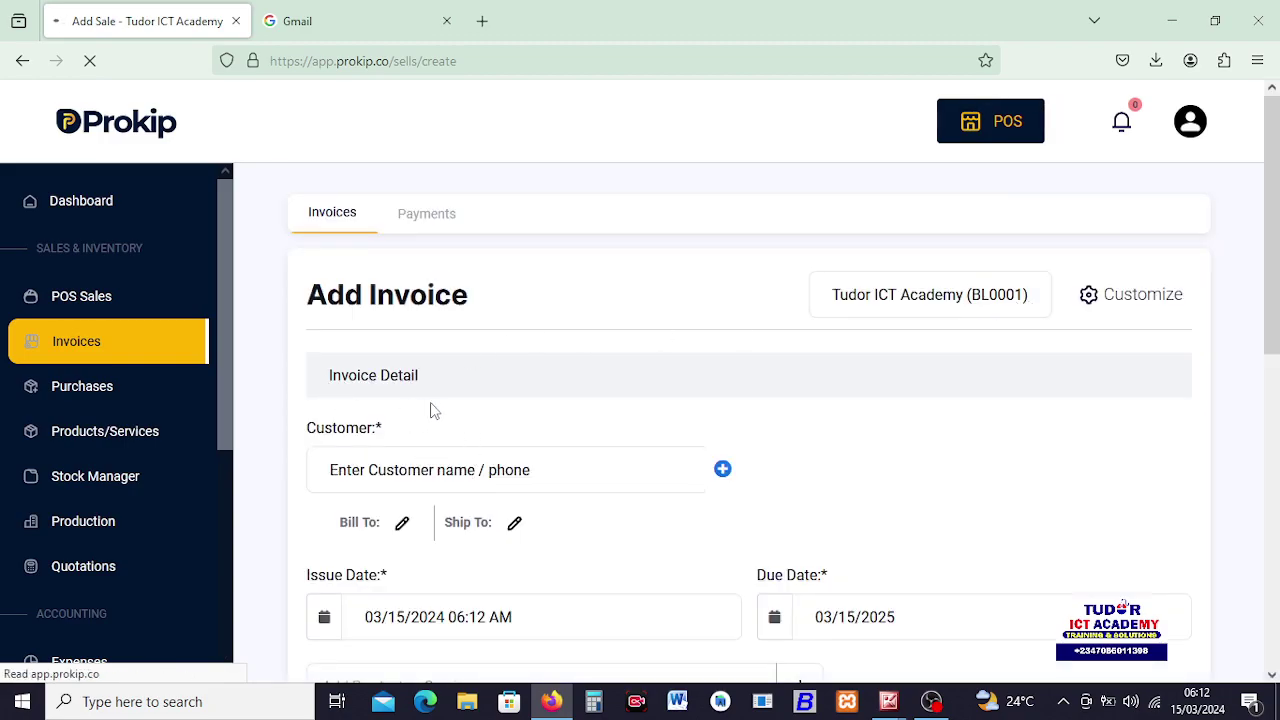
{"action": "scroll", "coordinate": [521, 408], "scroll_direction": "down", "scroll_amount": 2}
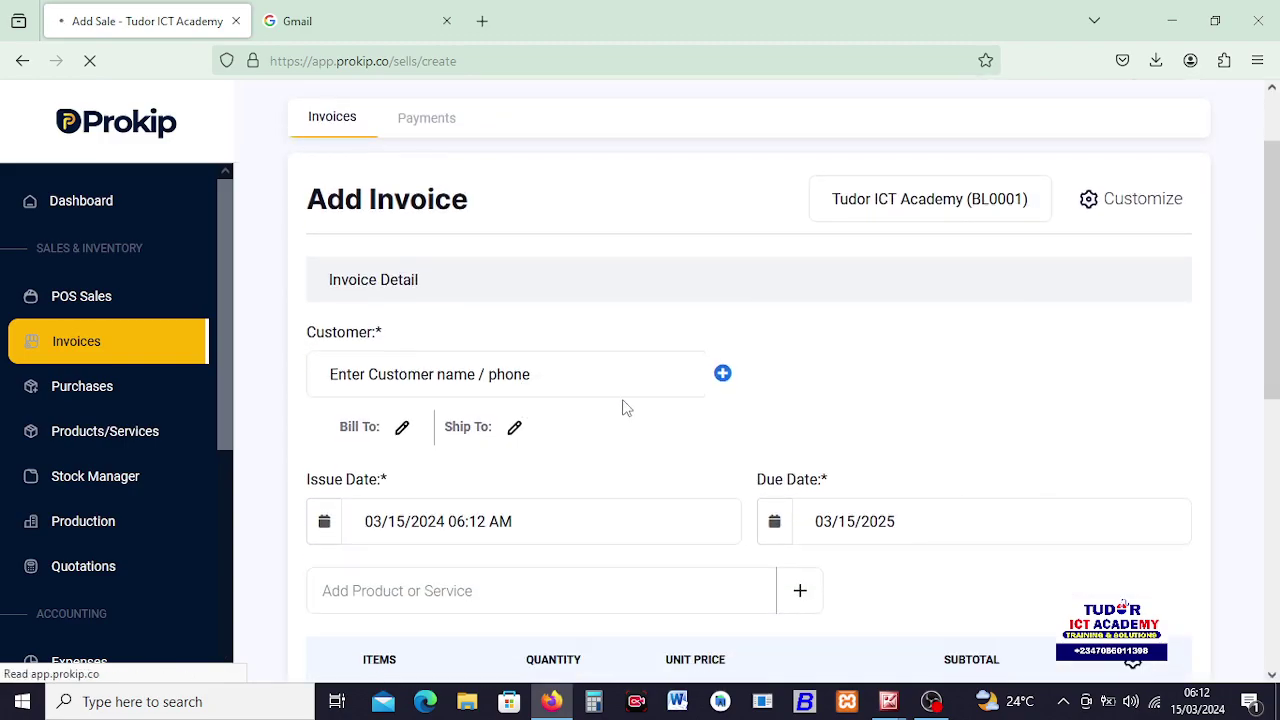
Search for and select the individual customer for the new invoice.
{"action": "left_click", "coordinate": [410, 393]}
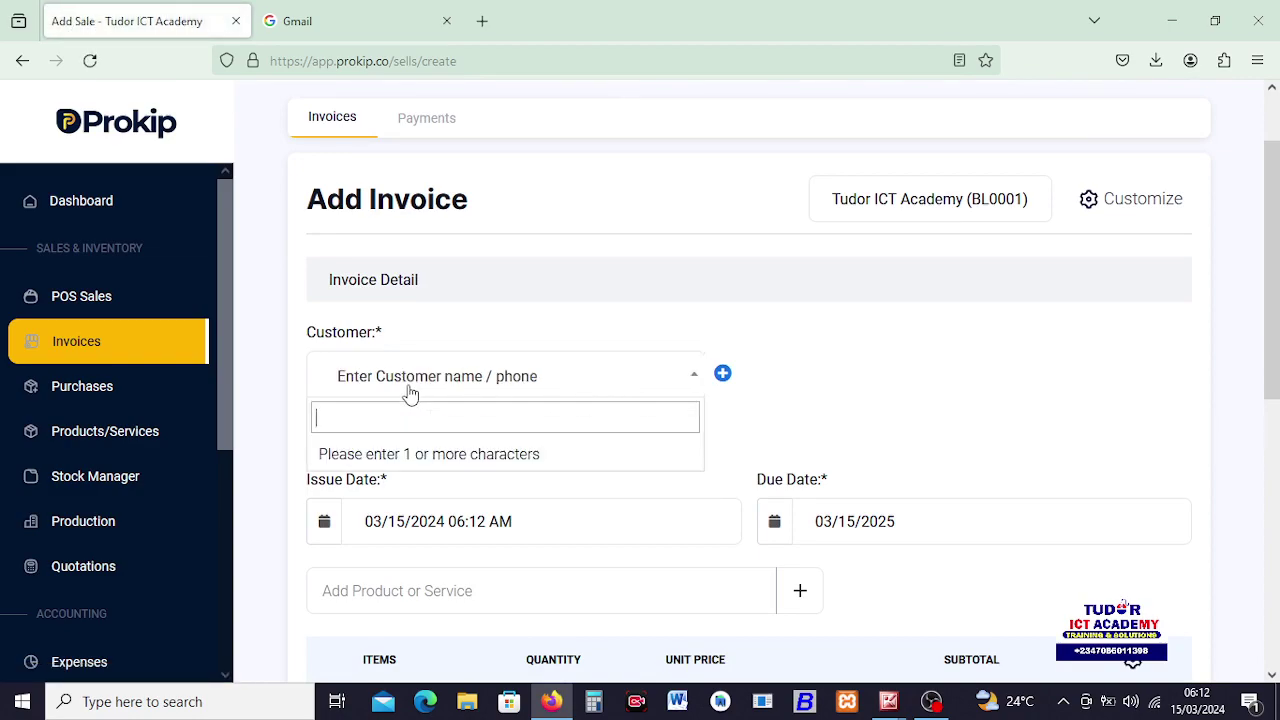
{"action": "type", "text": "linu"}
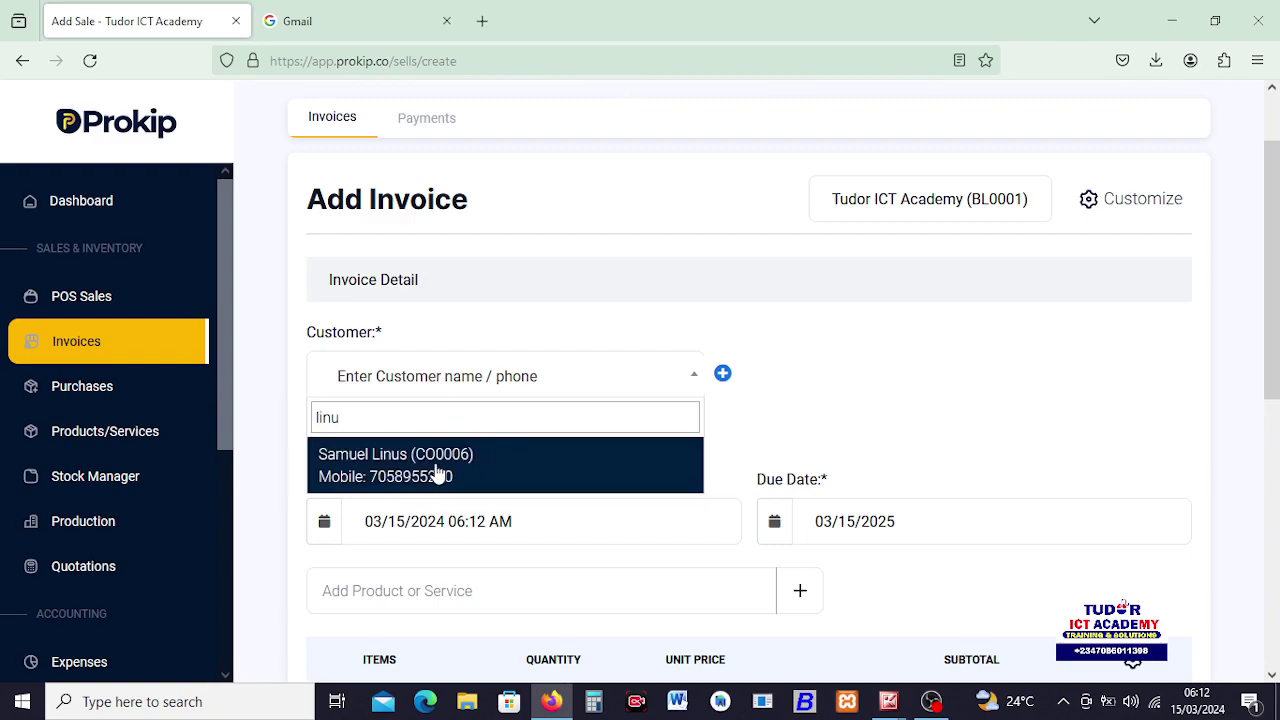
{"action": "left_click", "coordinate": [441, 473]}
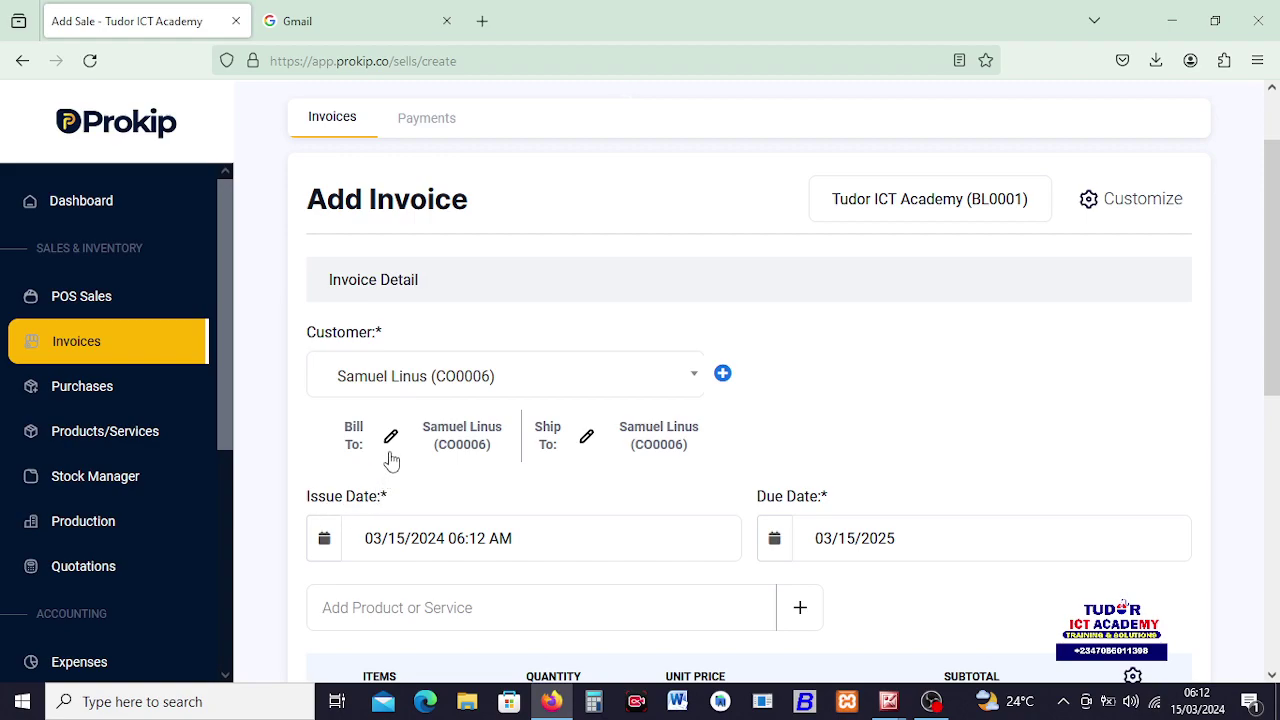
{"action": "scroll", "coordinate": [628, 484], "scroll_direction": "down", "scroll_amount": 1}
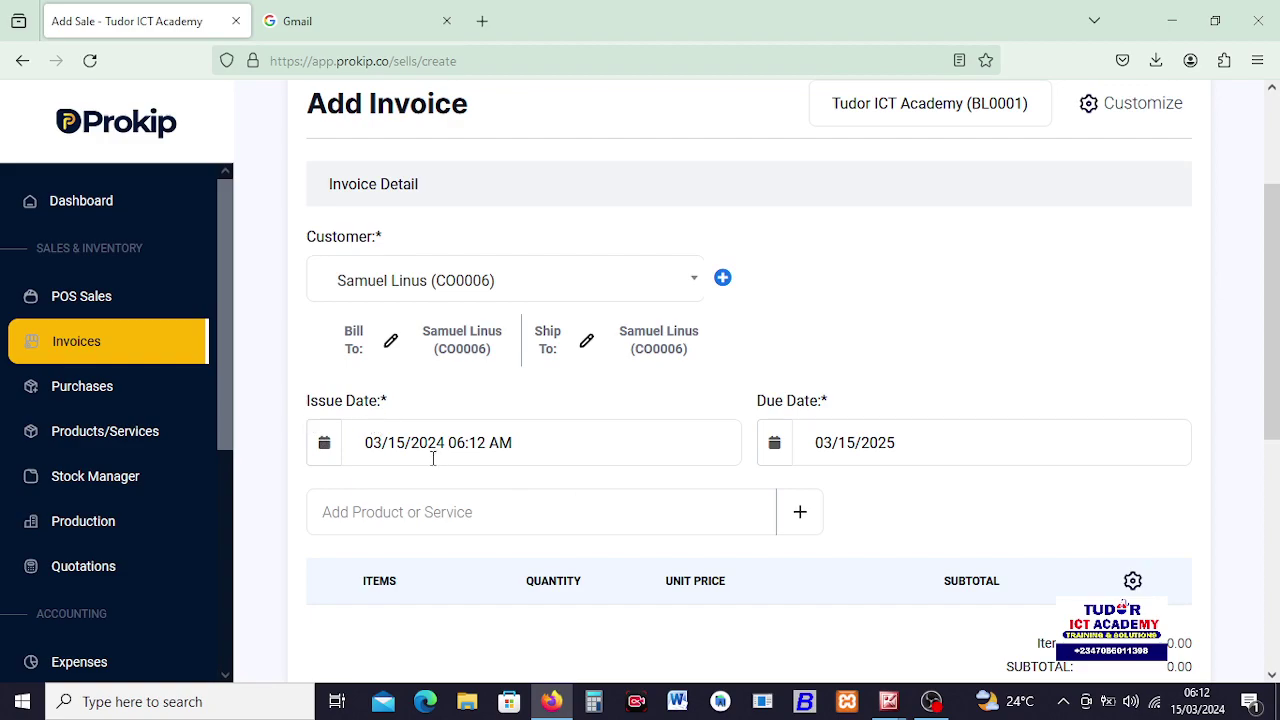
Set the issue date to 13 March 2024 and the due date to 13 March 2025.
{"action": "left_click", "coordinate": [465, 447]}
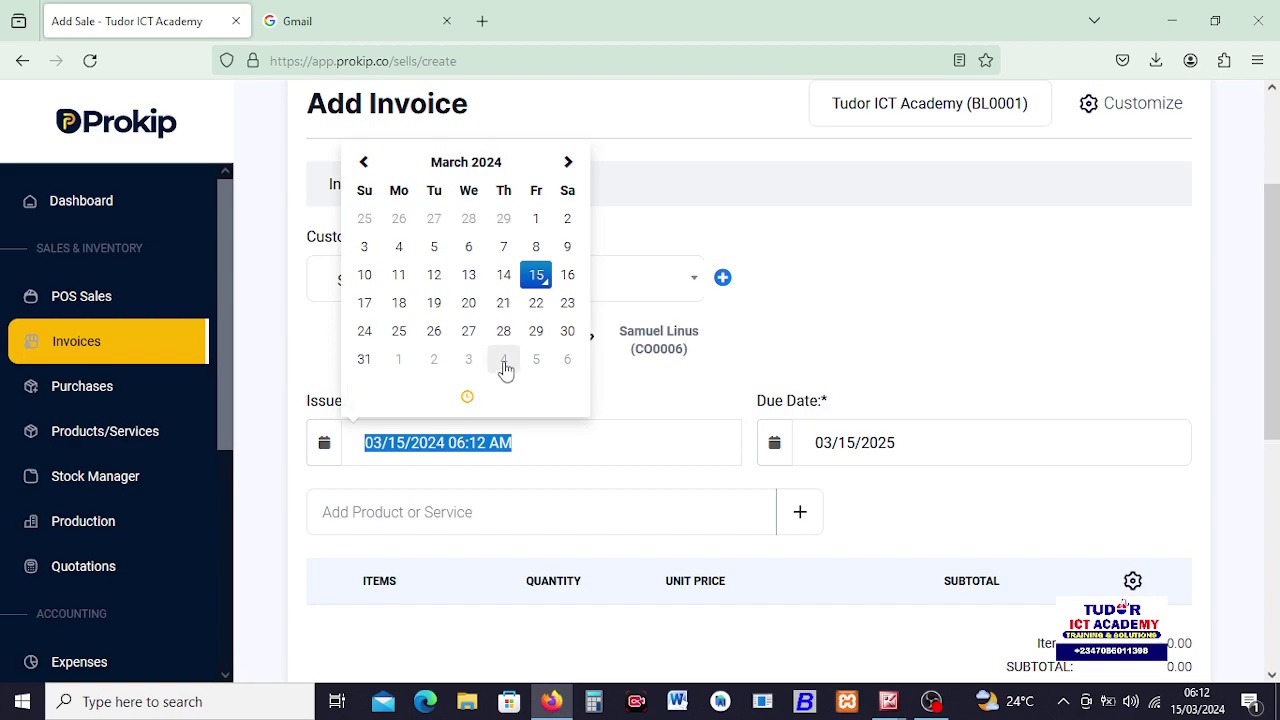
{"action": "left_click", "coordinate": [469, 281]}
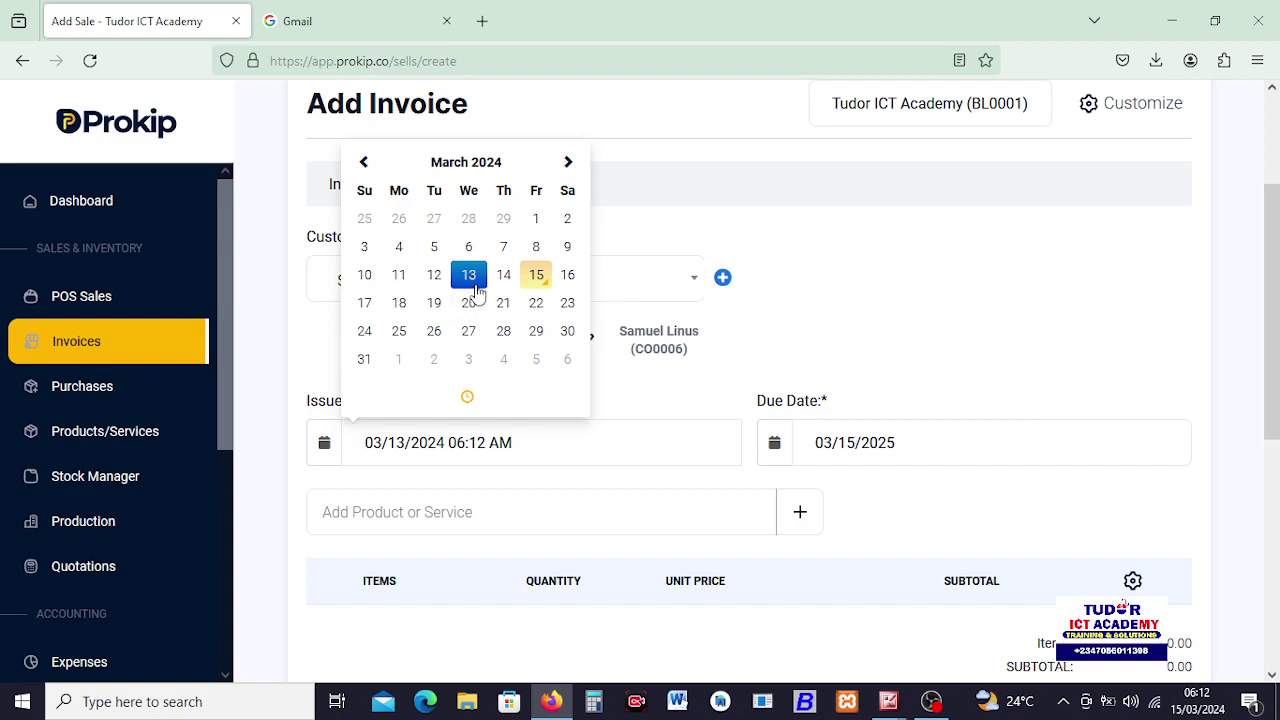
{"action": "left_click", "coordinate": [903, 446]}
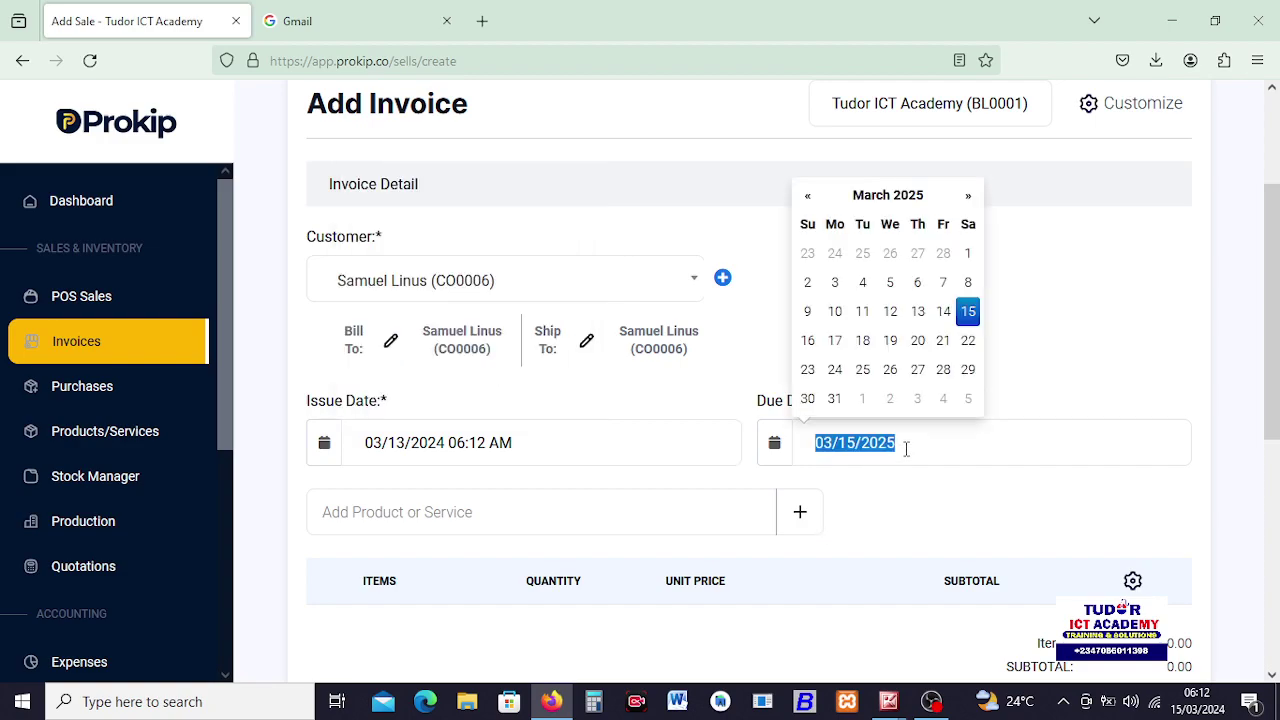
{"action": "left_click", "coordinate": [916, 312]}
{"action": "scroll", "coordinate": [757, 486], "scroll_direction": "down", "scroll_amount": 2}
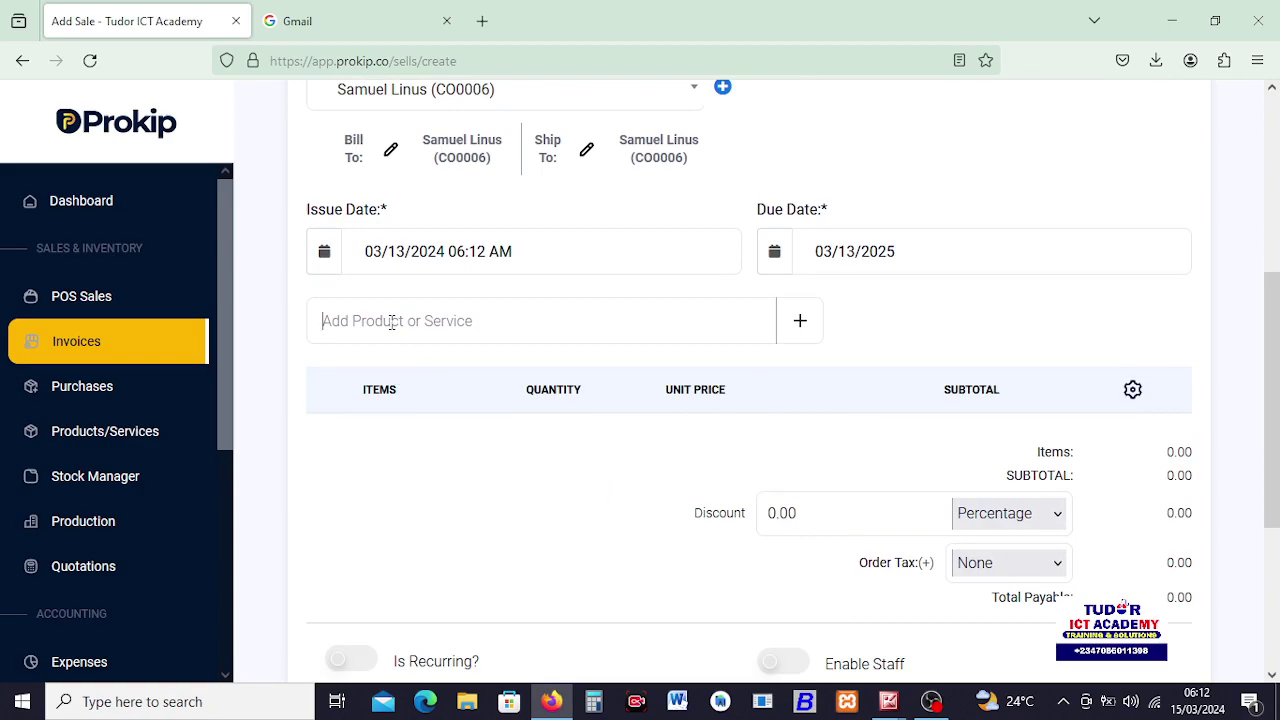
Add Hp Wireless Mouse to the invoice with quantity 2.
{"action": "type", "text": "m"}
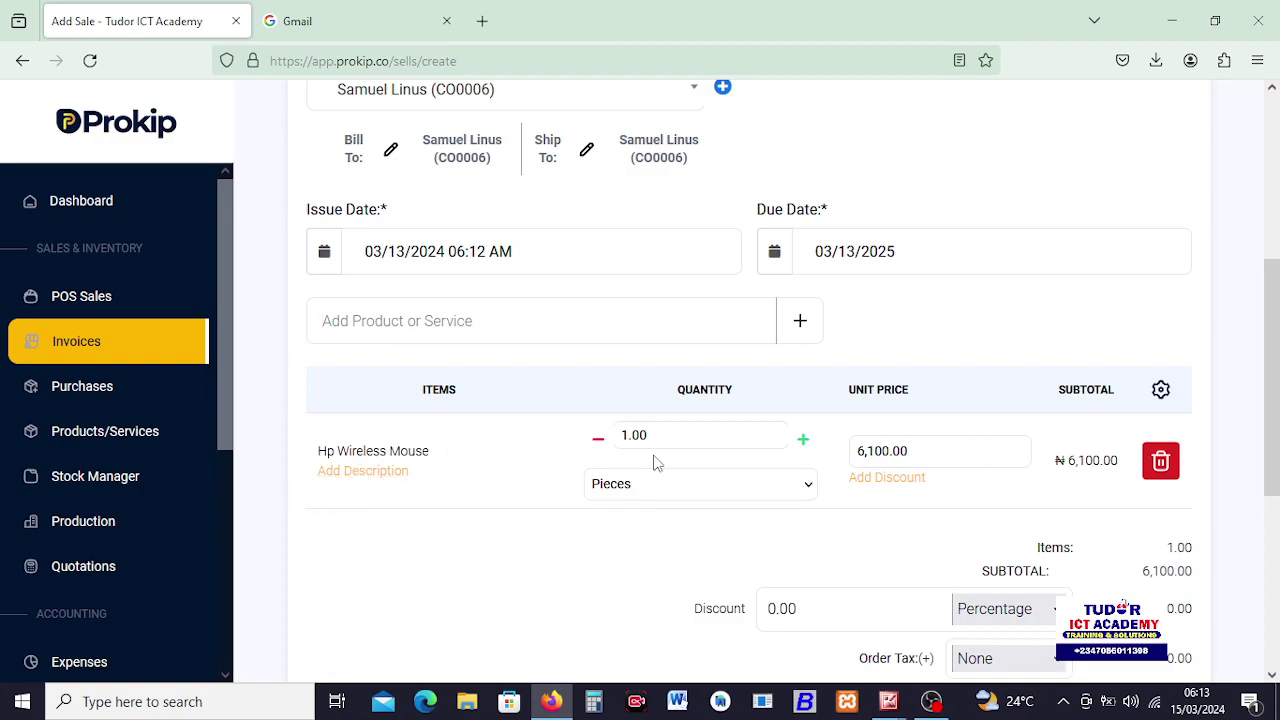
{"action": "left_click", "coordinate": [801, 445]}
{"action": "left_click", "coordinate": [803, 445]}
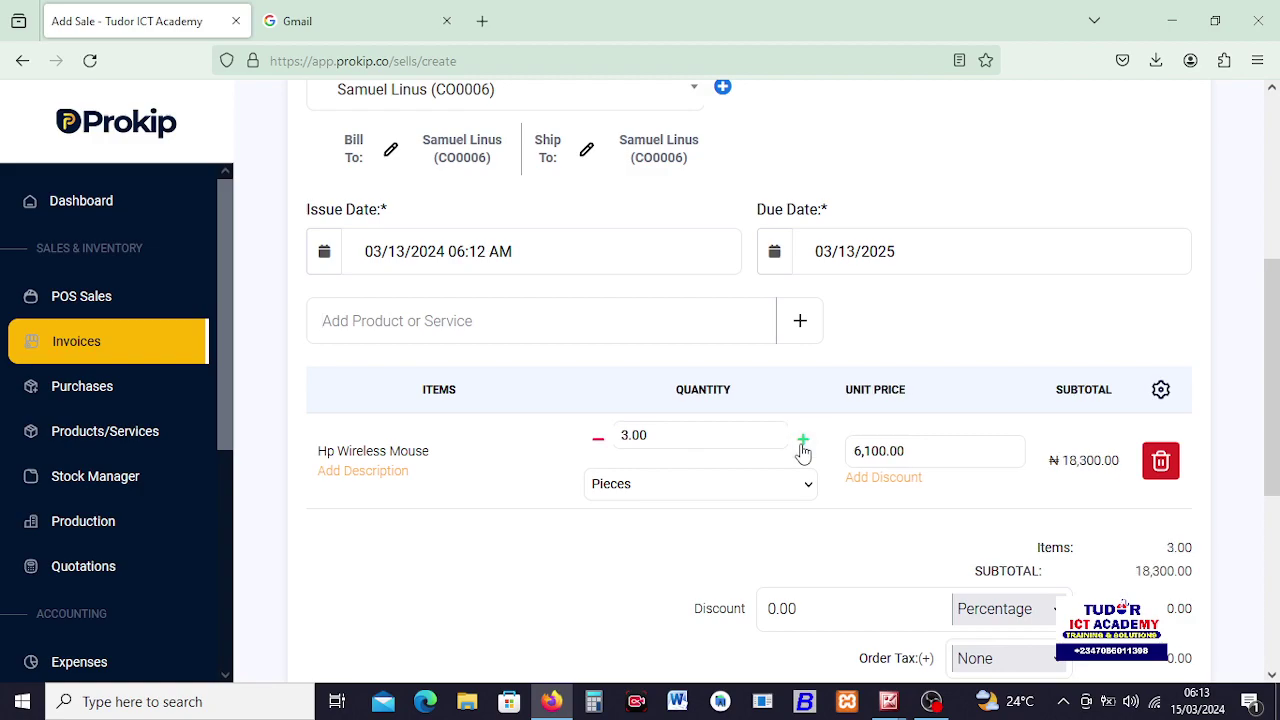
{"action": "left_click", "coordinate": [598, 442]}
Add Dell Keyboard with quantity 2, bringing the total payable to 32,600.00.
{"action": "left_click", "coordinate": [372, 321]}
{"action": "type", "text": "k"}
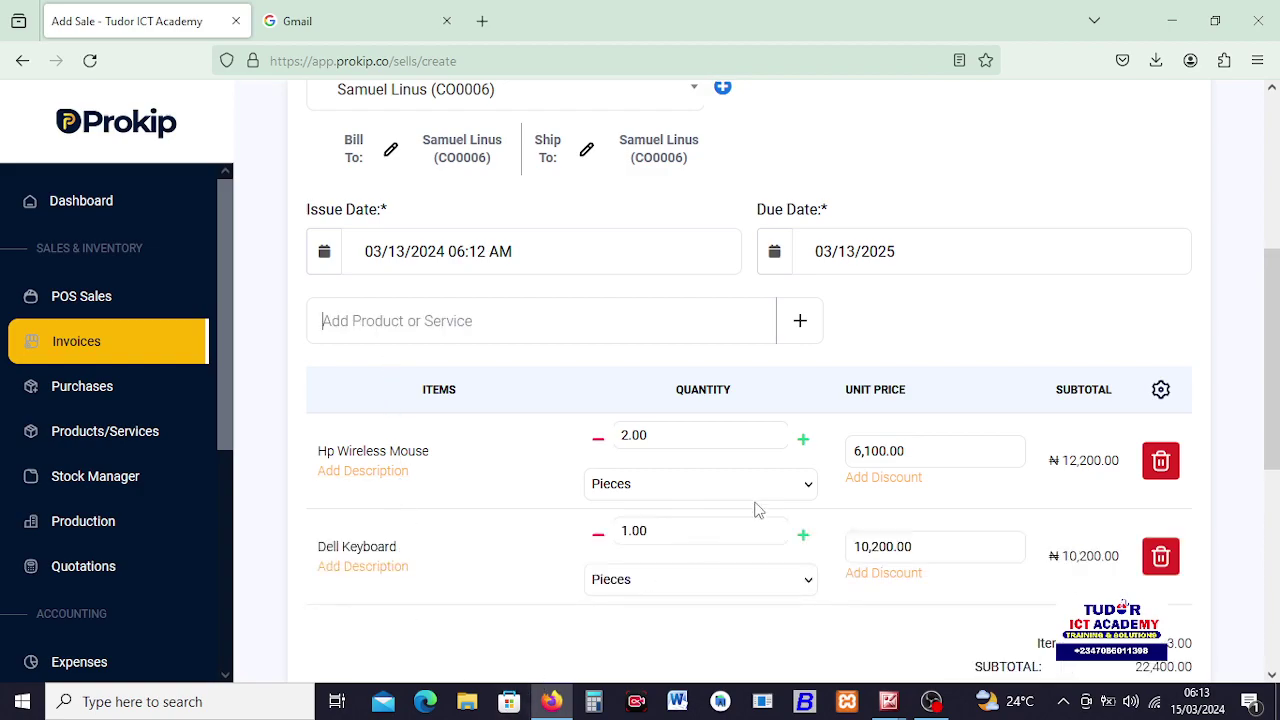
{"action": "left_click", "coordinate": [804, 538]}
{"action": "scroll", "coordinate": [986, 558], "scroll_direction": "down", "scroll_amount": 2}
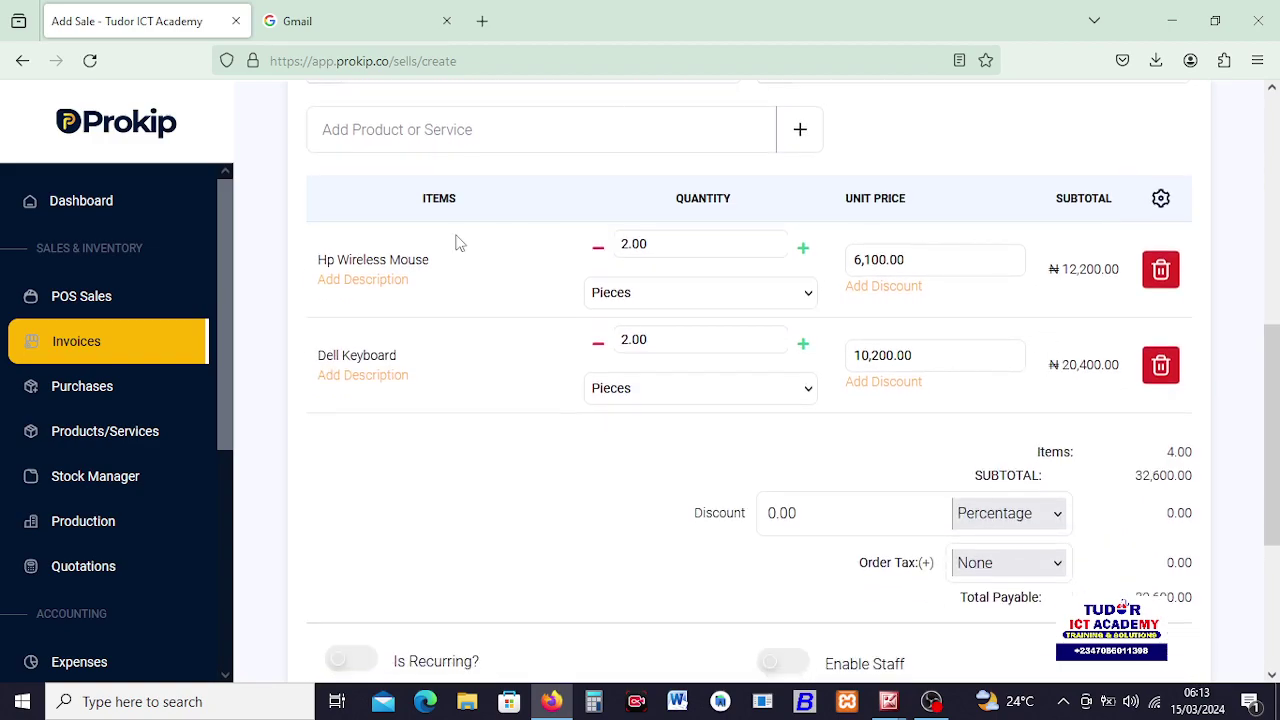
{"action": "scroll", "coordinate": [1046, 520], "scroll_direction": "down", "scroll_amount": 1}
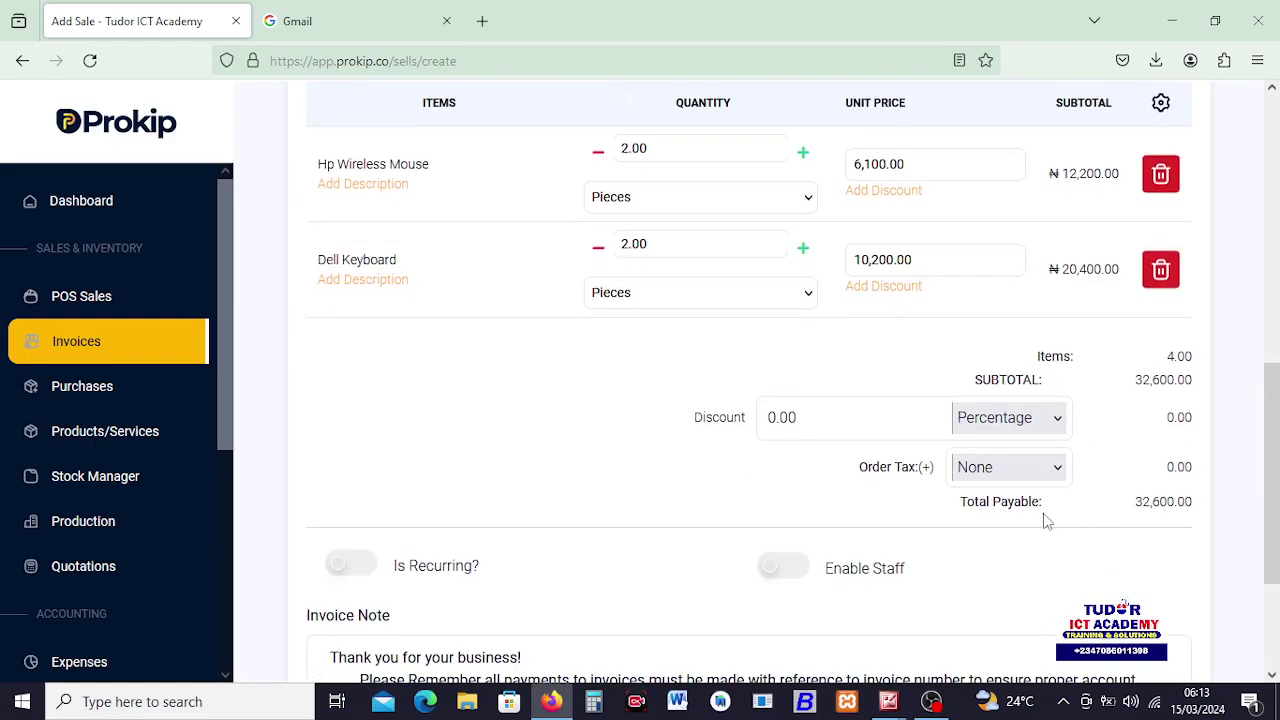
{"action": "scroll", "coordinate": [830, 615], "scroll_direction": "down", "scroll_amount": 2}
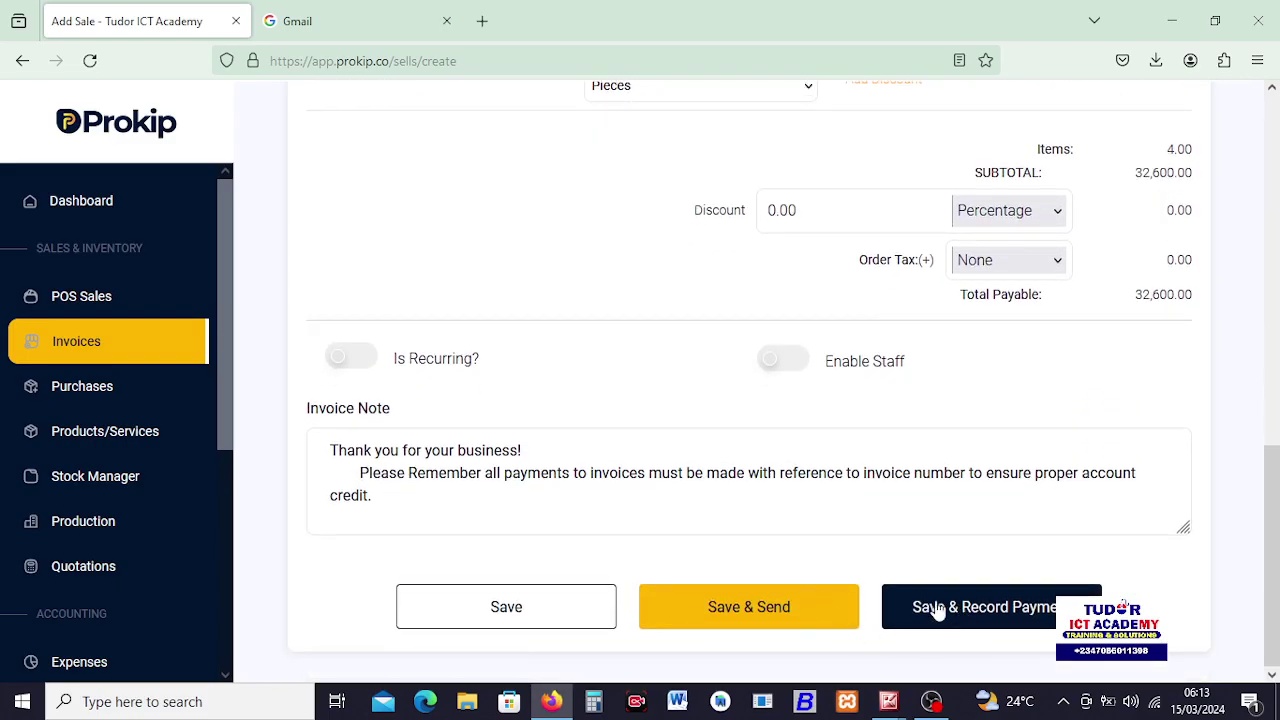
Save the invoice and change the payment amount to 30,600.00.
{"action": "left_click", "coordinate": [945, 610]}
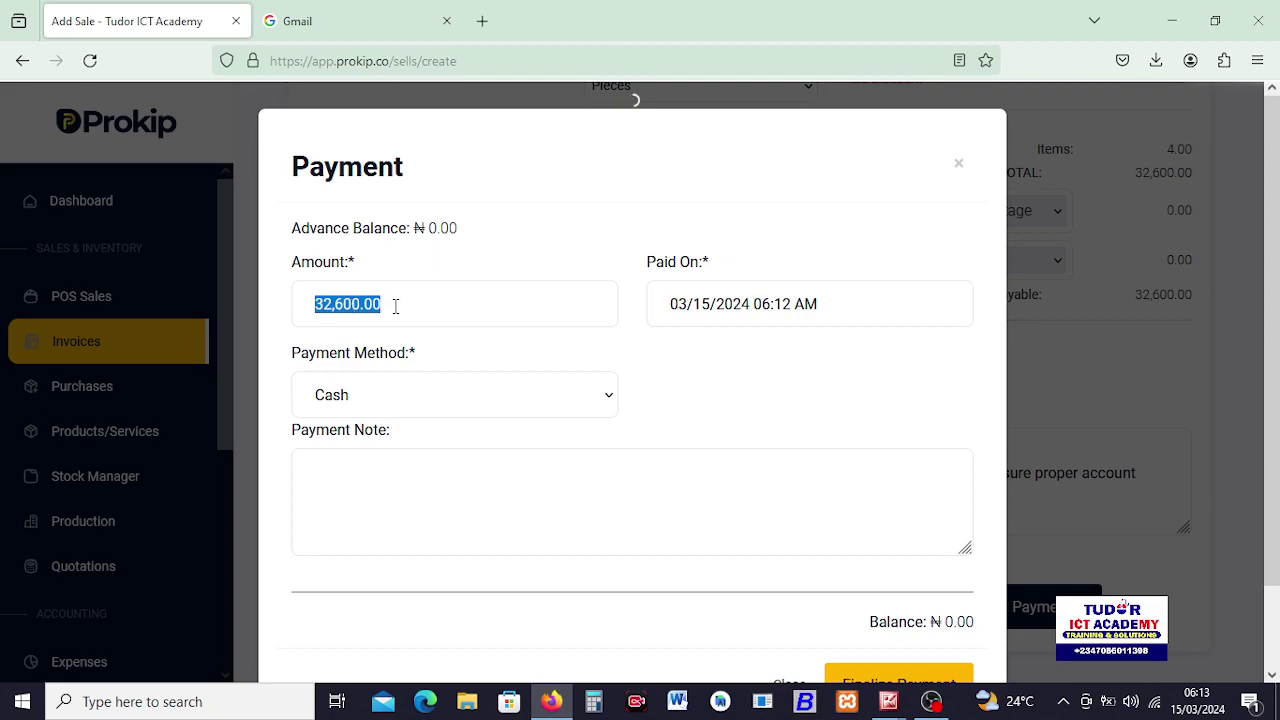
{"action": "left_click", "coordinate": [395, 306]}
{"action": "double_click", "coordinate": [395, 306]}
{"action": "key", "text": "Home"}
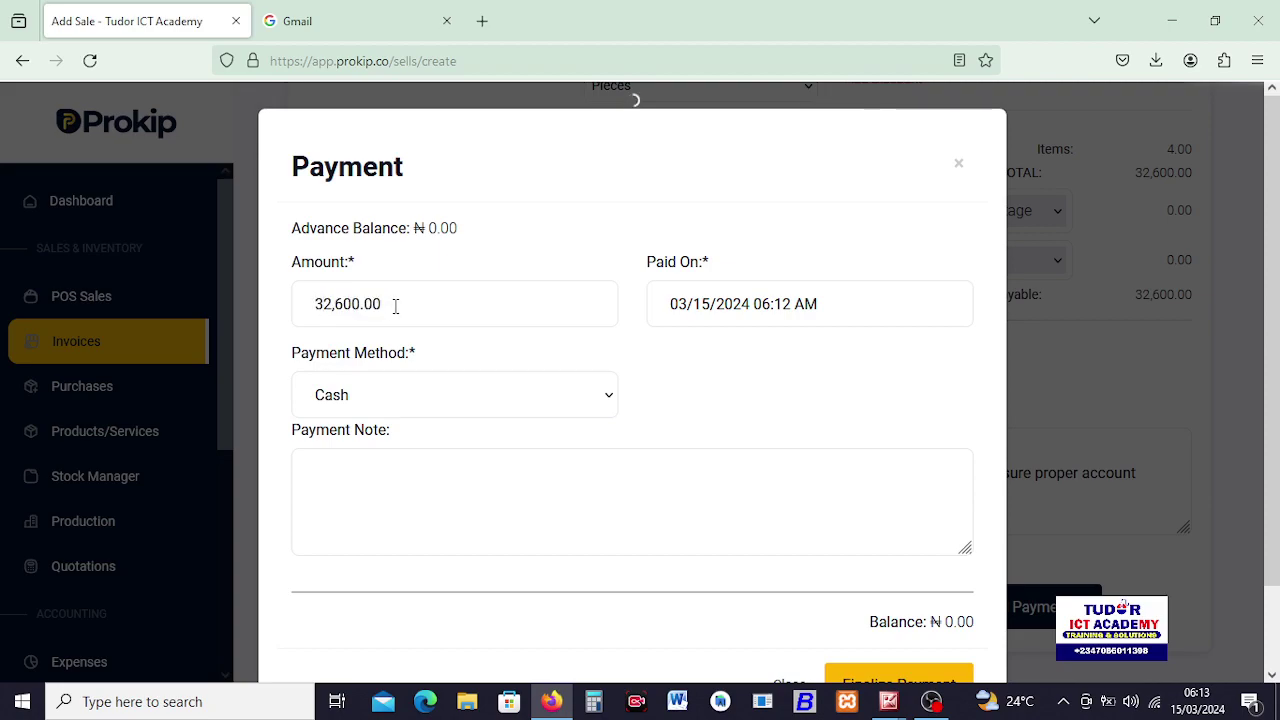
{"action": "key", "text": "Delete"}
{"action": "type", "text": "0"}
Set the payment method to Cash and finalize the 30,600.00 payment.
{"action": "left_click", "coordinate": [609, 397]}
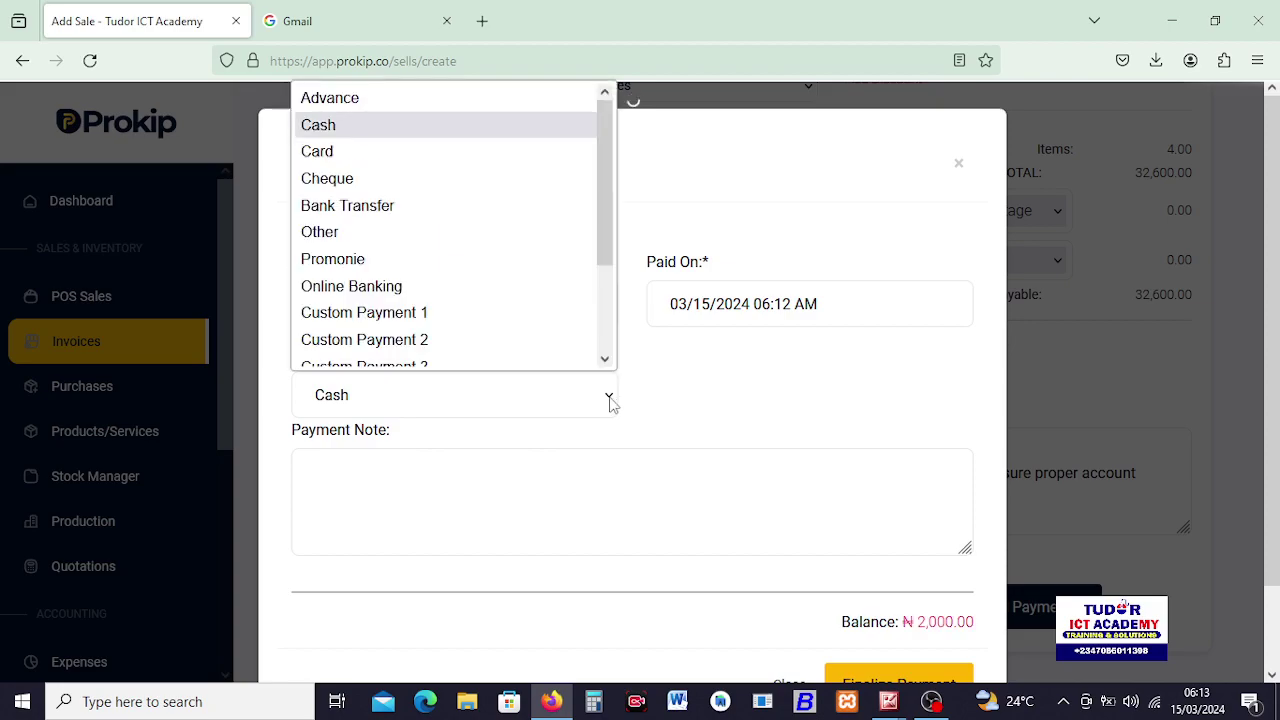
{"action": "left_click", "coordinate": [362, 196]}
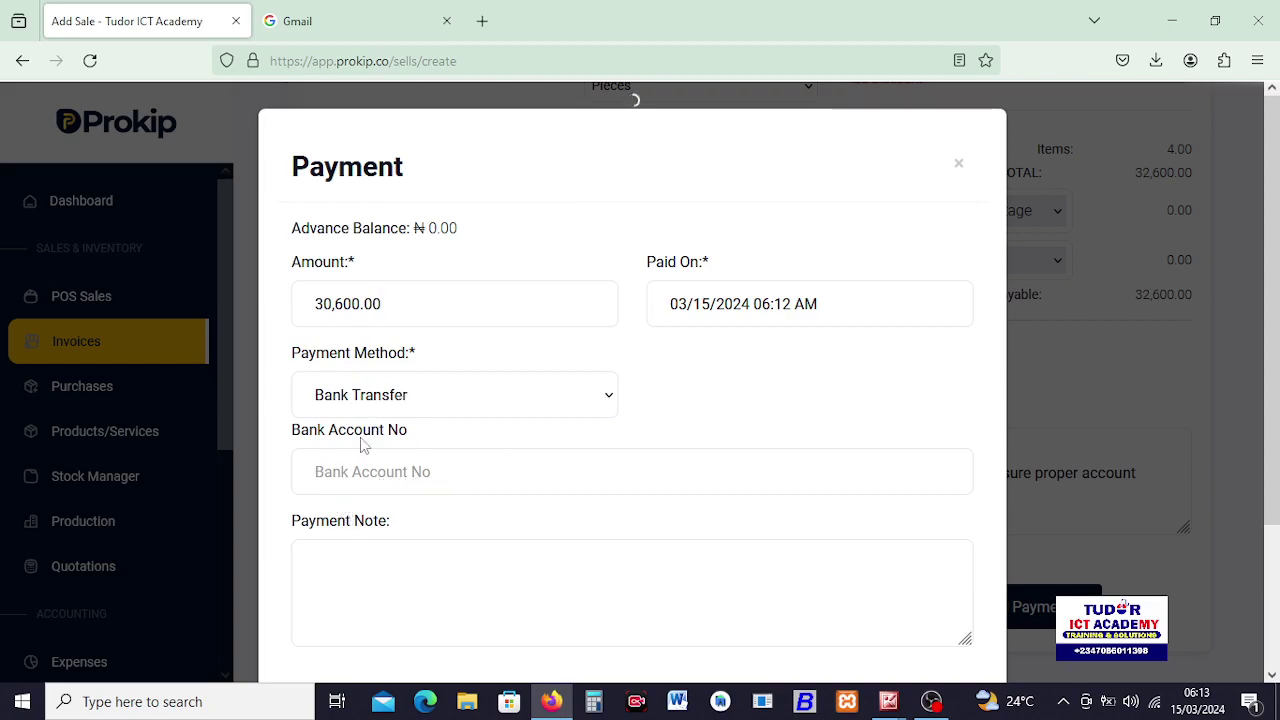
{"action": "left_click", "coordinate": [610, 396]}
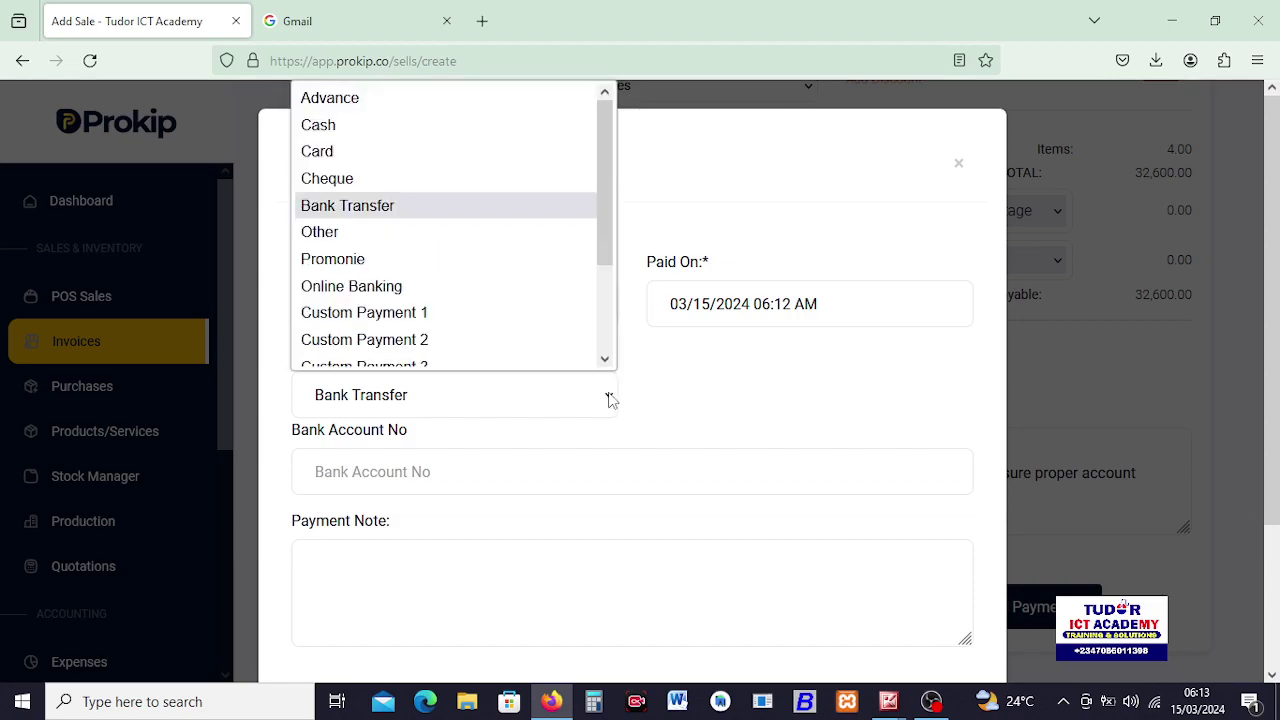
{"action": "left_click", "coordinate": [334, 125]}
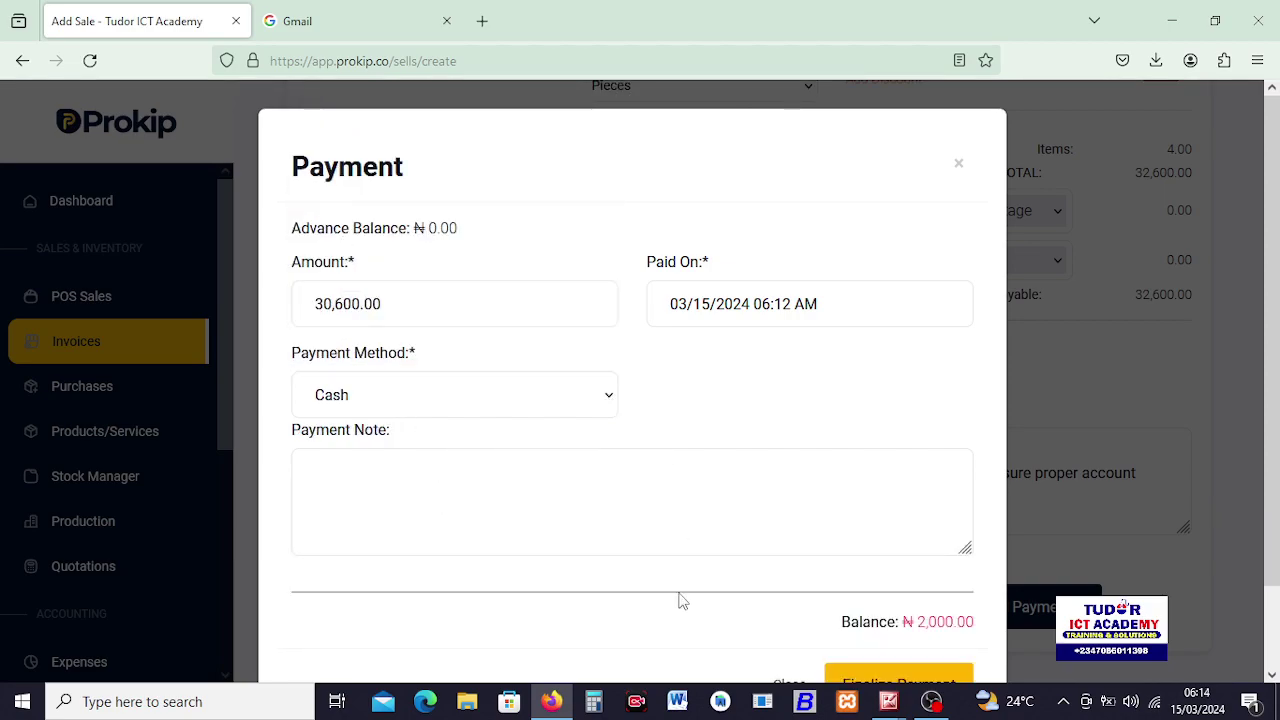
{"action": "scroll", "coordinate": [798, 500], "scroll_direction": "down", "scroll_amount": 2}
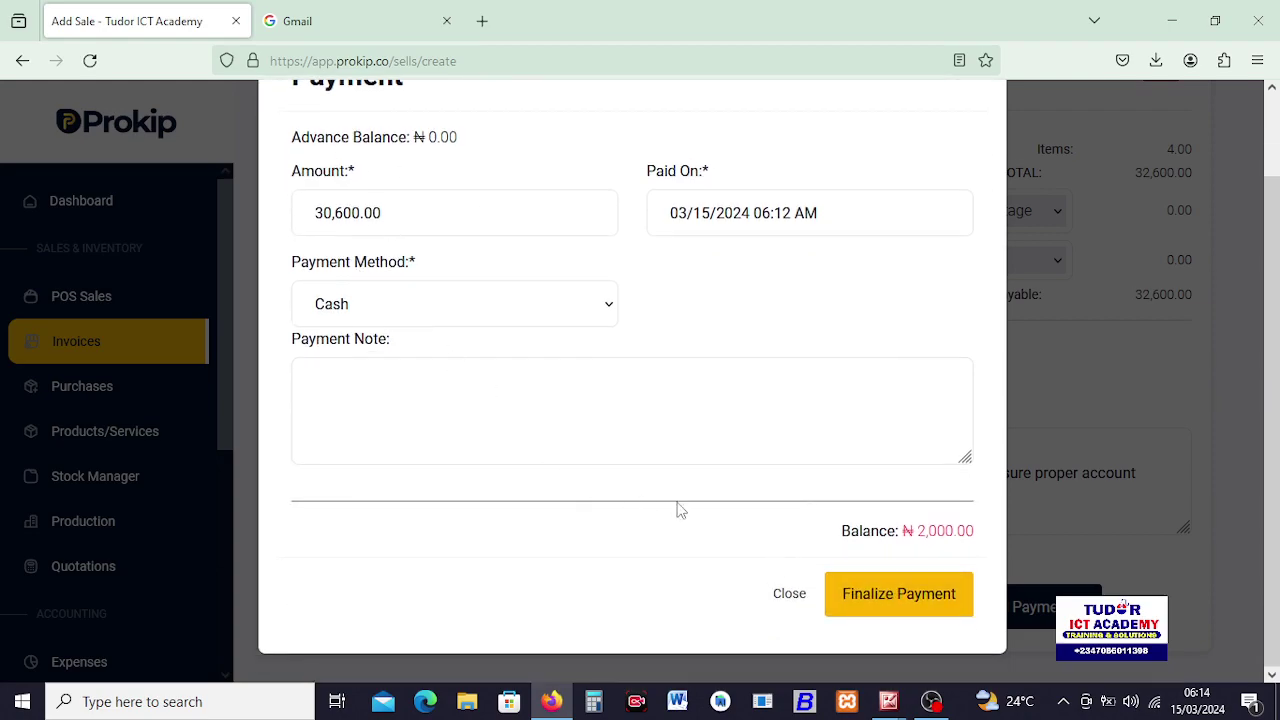
{"action": "left_click", "coordinate": [878, 596]}
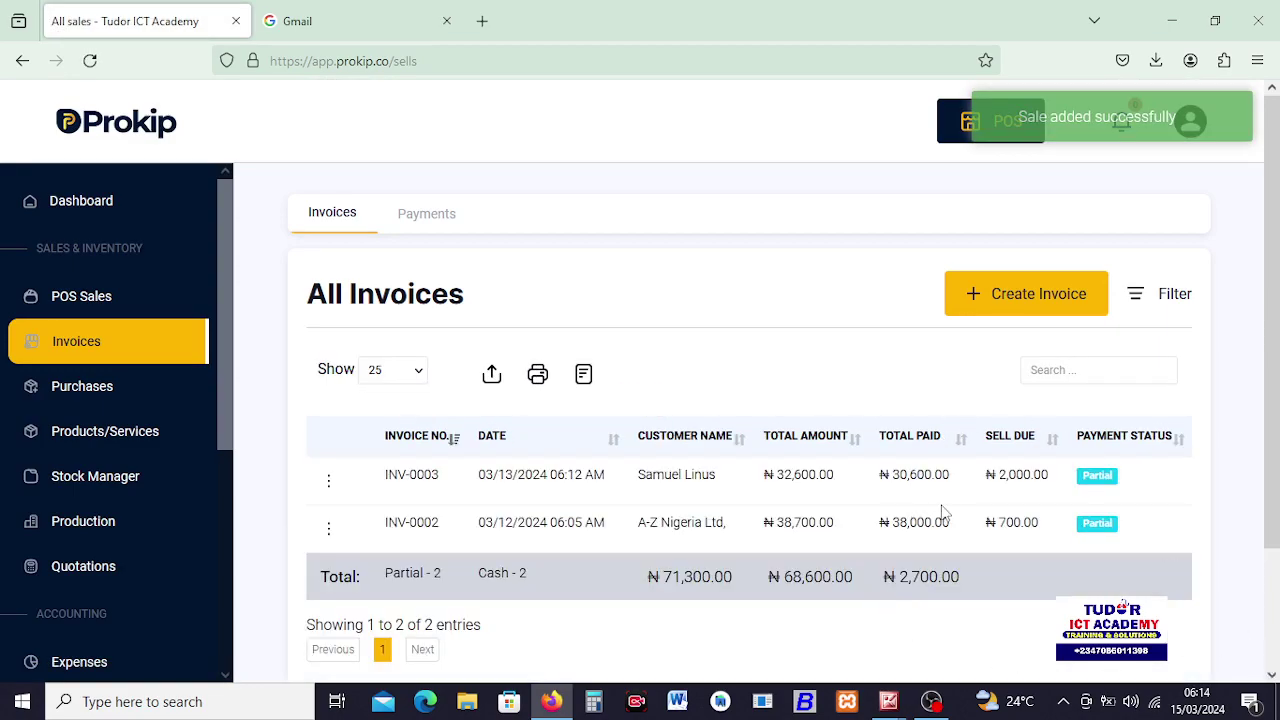
Return from the All Invoices list to the Prokip dashboard.
{"action": "left_click", "coordinate": [85, 208]}
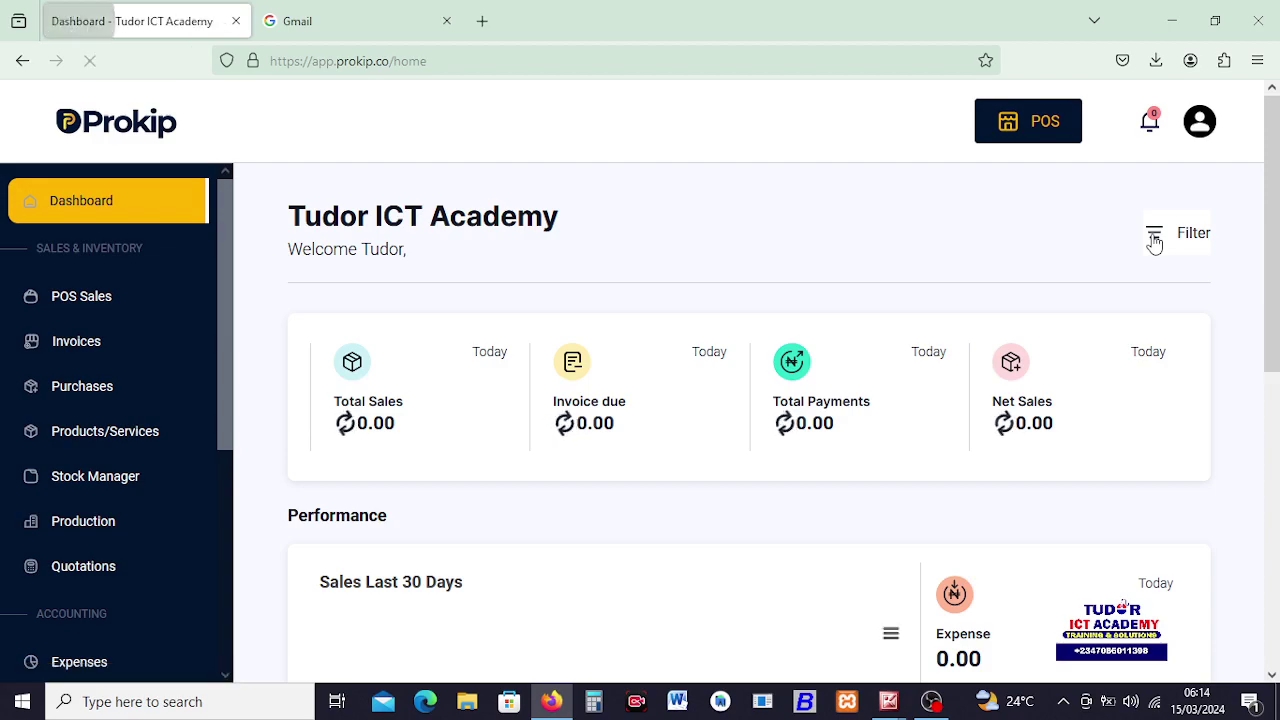
Filter the dashboard to the last 7 days and review the Debtor's List.
{"action": "left_click", "coordinate": [1155, 242]}
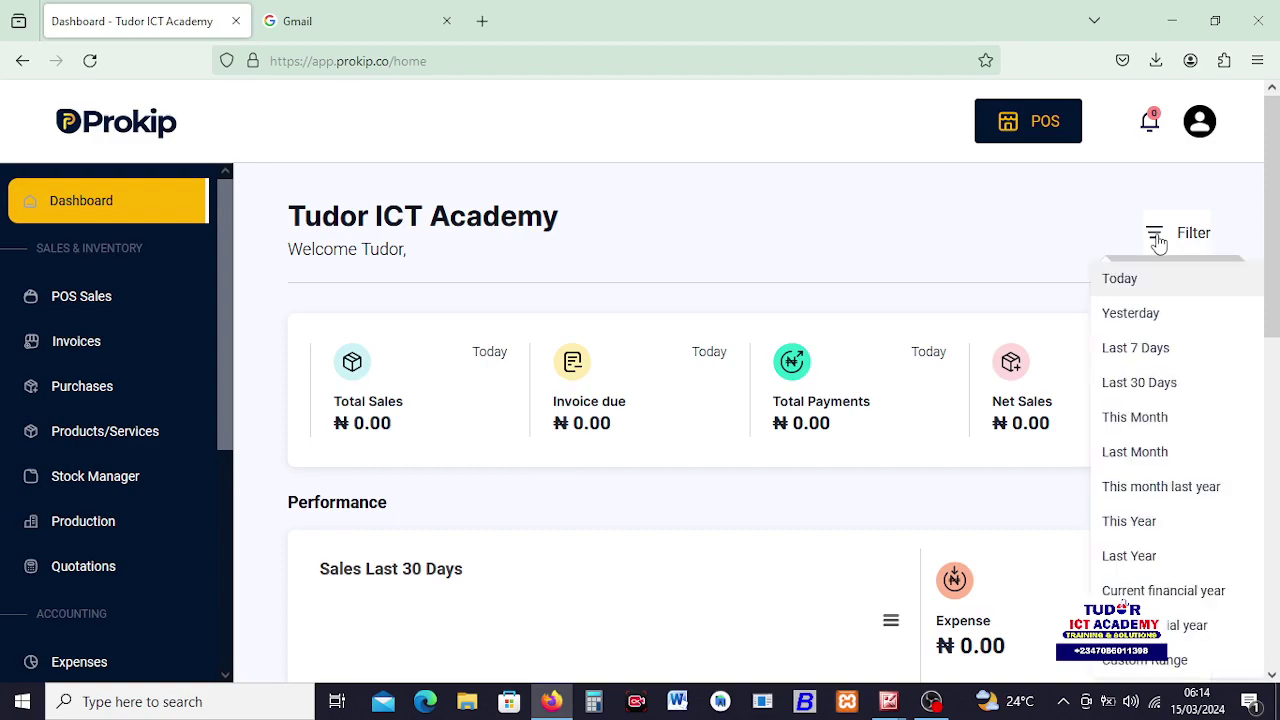
{"action": "left_click", "coordinate": [1128, 352]}
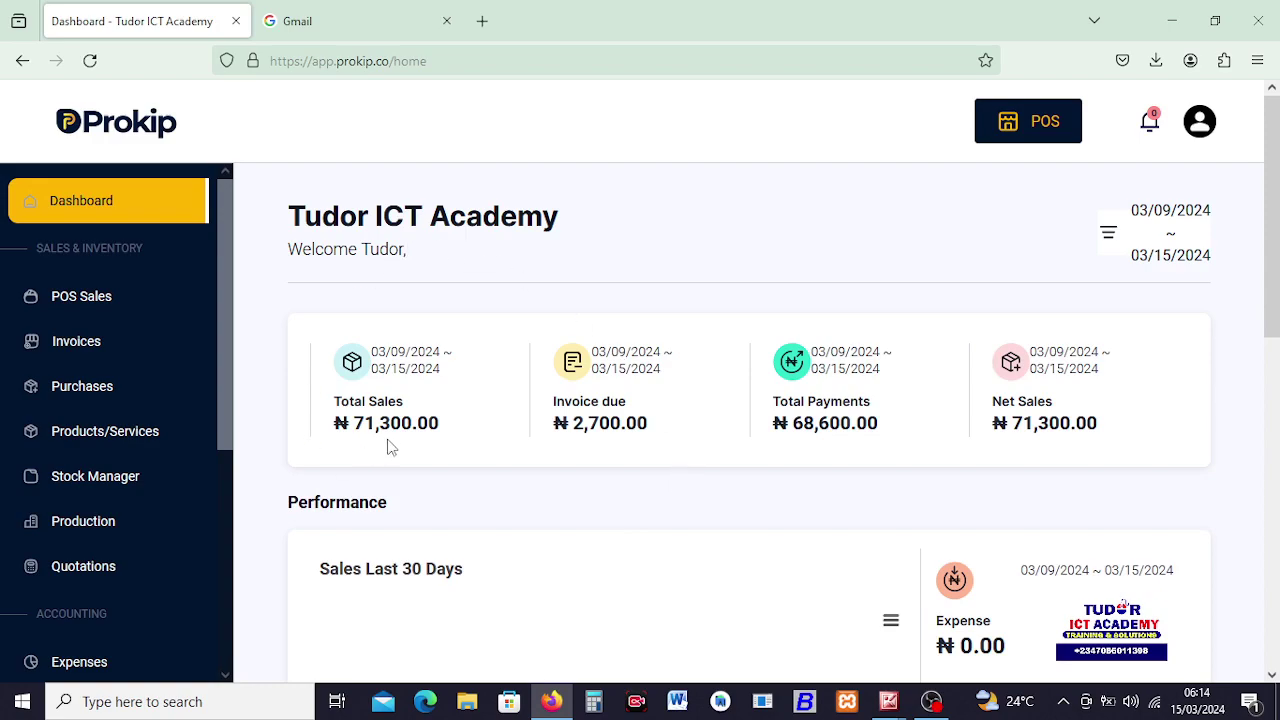
{"action": "scroll", "coordinate": [397, 444], "scroll_direction": "down", "scroll_amount": 2}
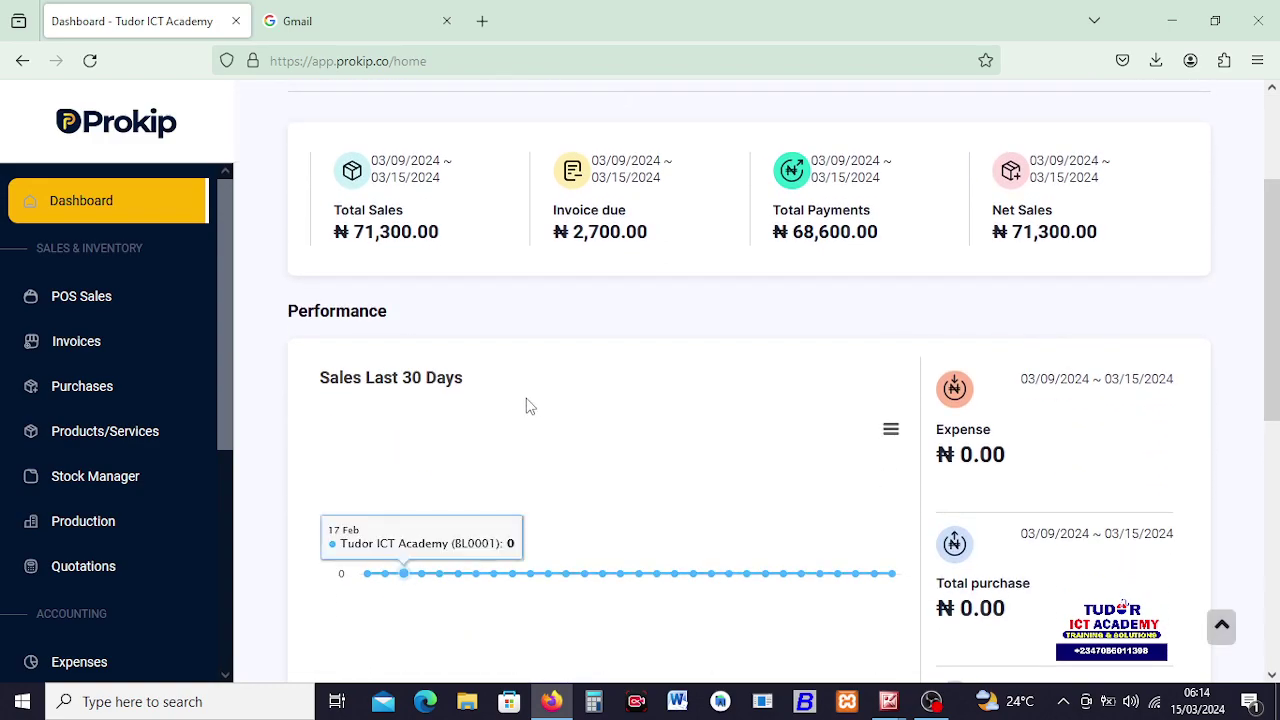
{"action": "scroll", "coordinate": [540, 395], "scroll_direction": "up", "scroll_amount": 1}
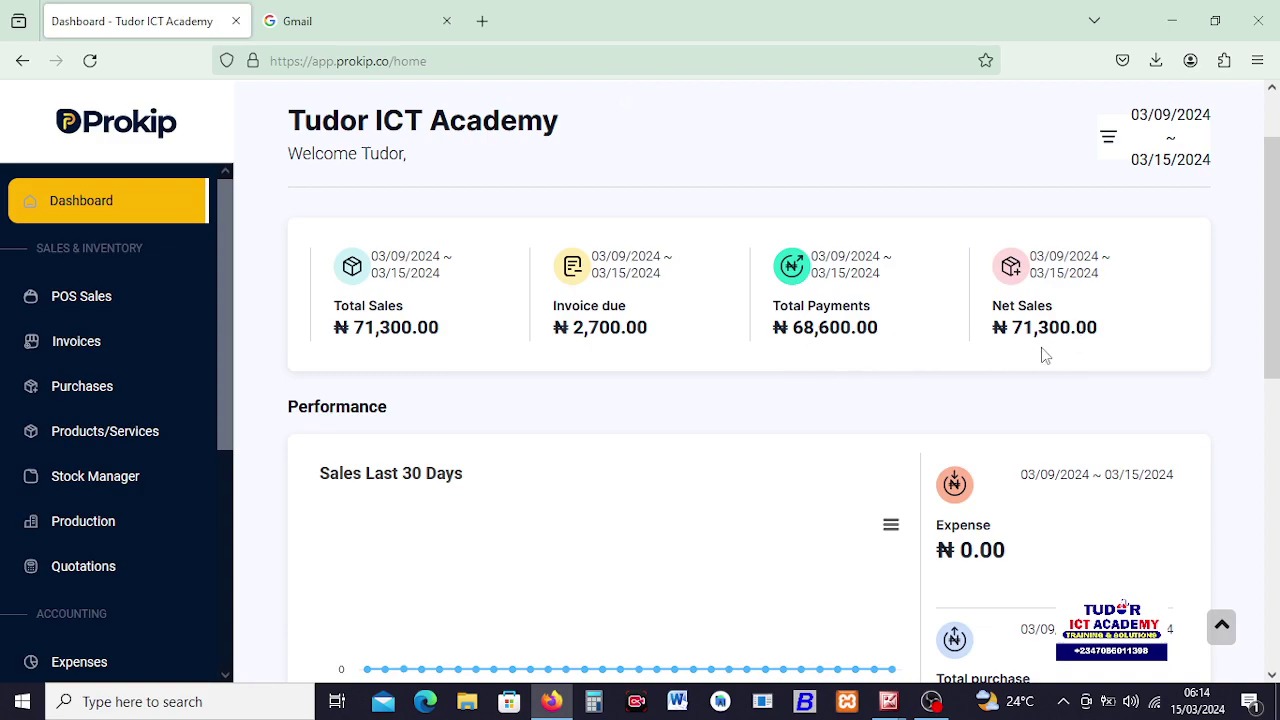
{"action": "scroll", "coordinate": [1064, 379], "scroll_direction": "down", "scroll_amount": 3}
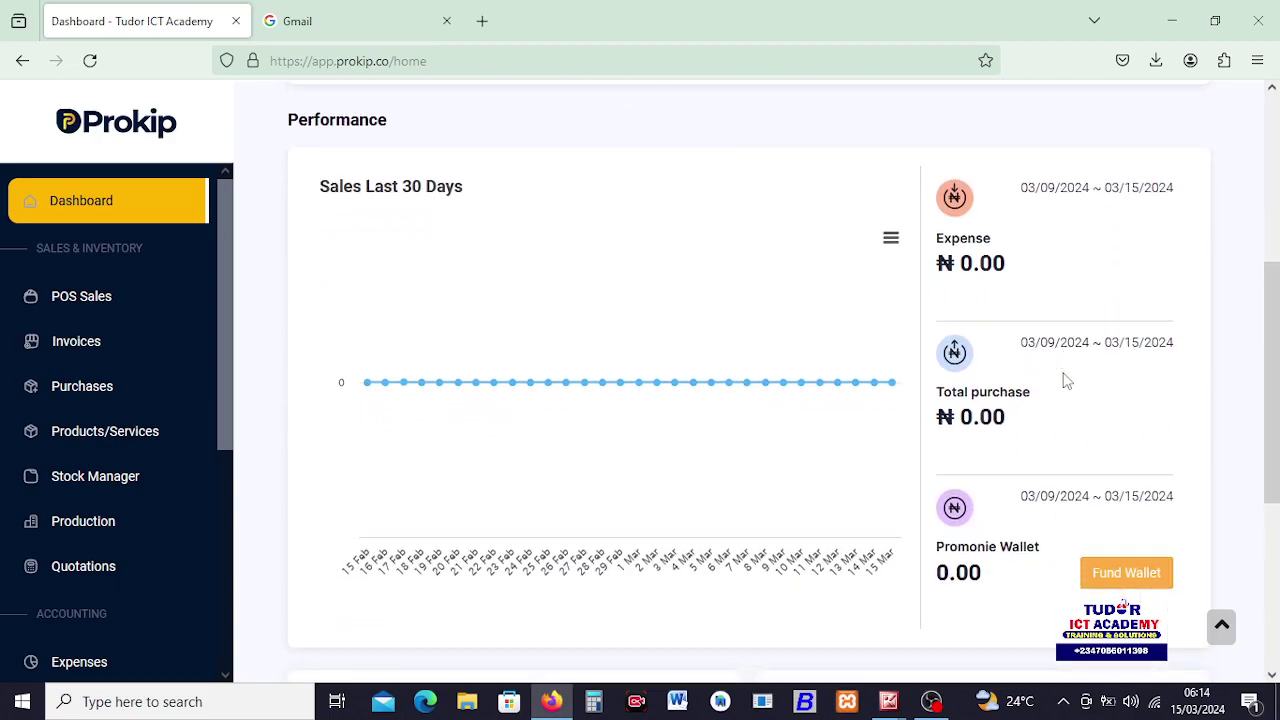
{"action": "scroll", "coordinate": [1066, 379], "scroll_direction": "down", "scroll_amount": 4}
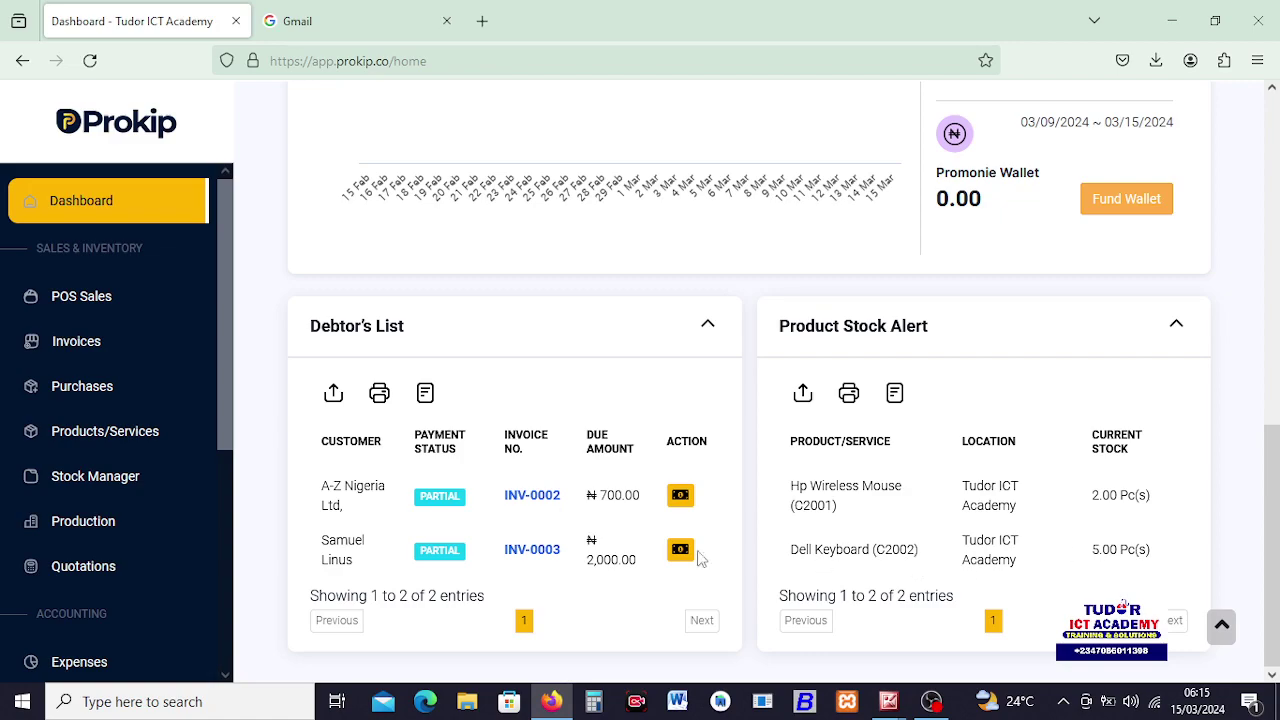
{"action": "scroll", "coordinate": [660, 530], "scroll_direction": "up", "scroll_amount": 10}
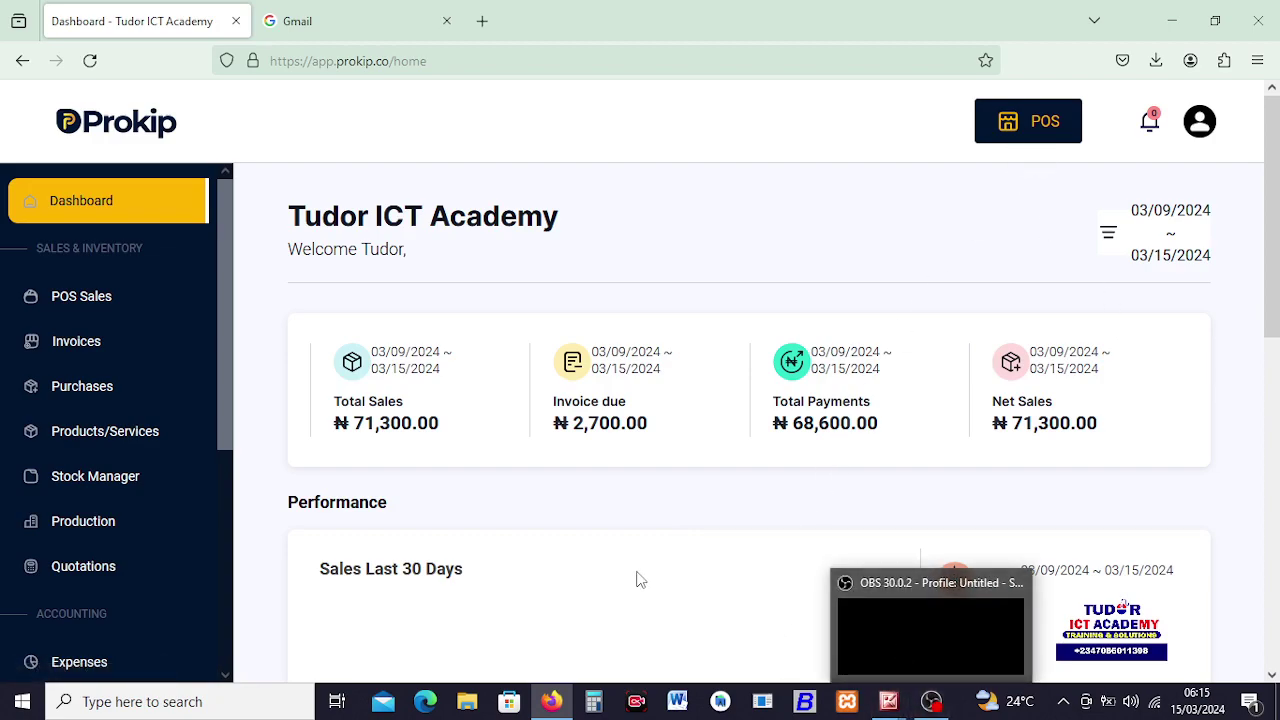
Bring up the PROKIP flyer picture from the taskbar Office previews.
{"action": "mouse_move", "coordinate": [895, 700]}
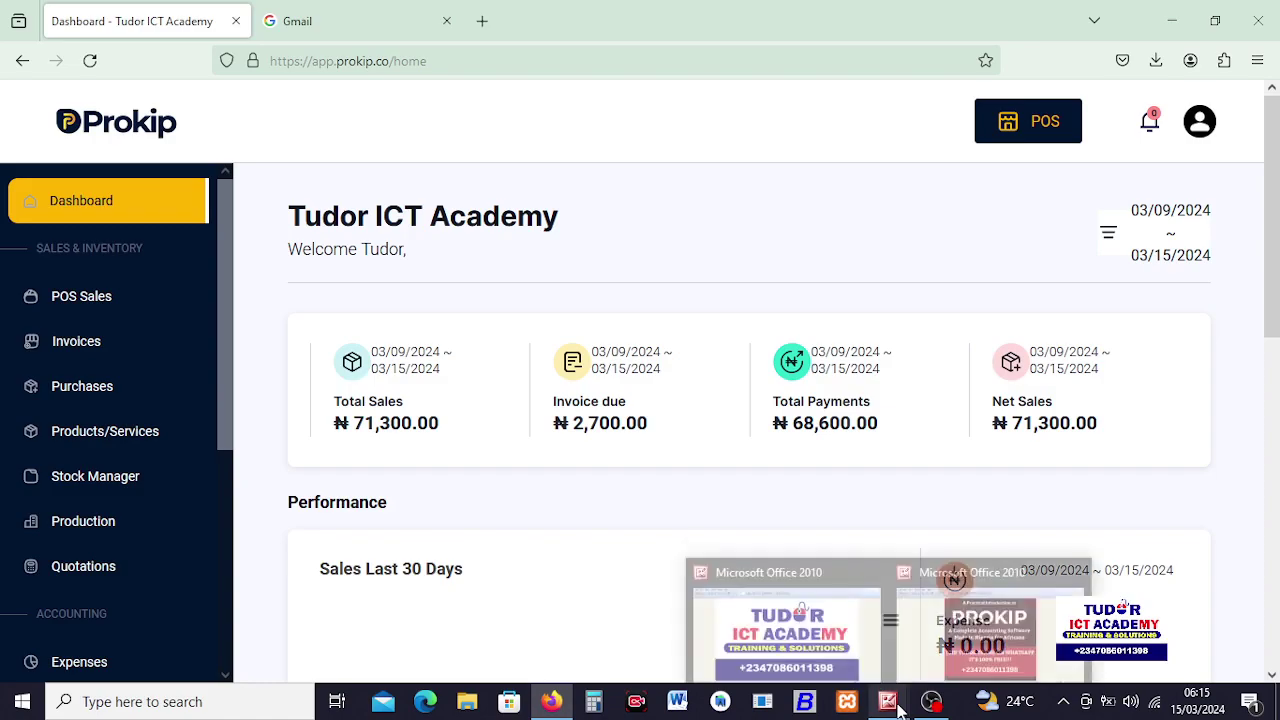
{"action": "left_click", "coordinate": [818, 638]}
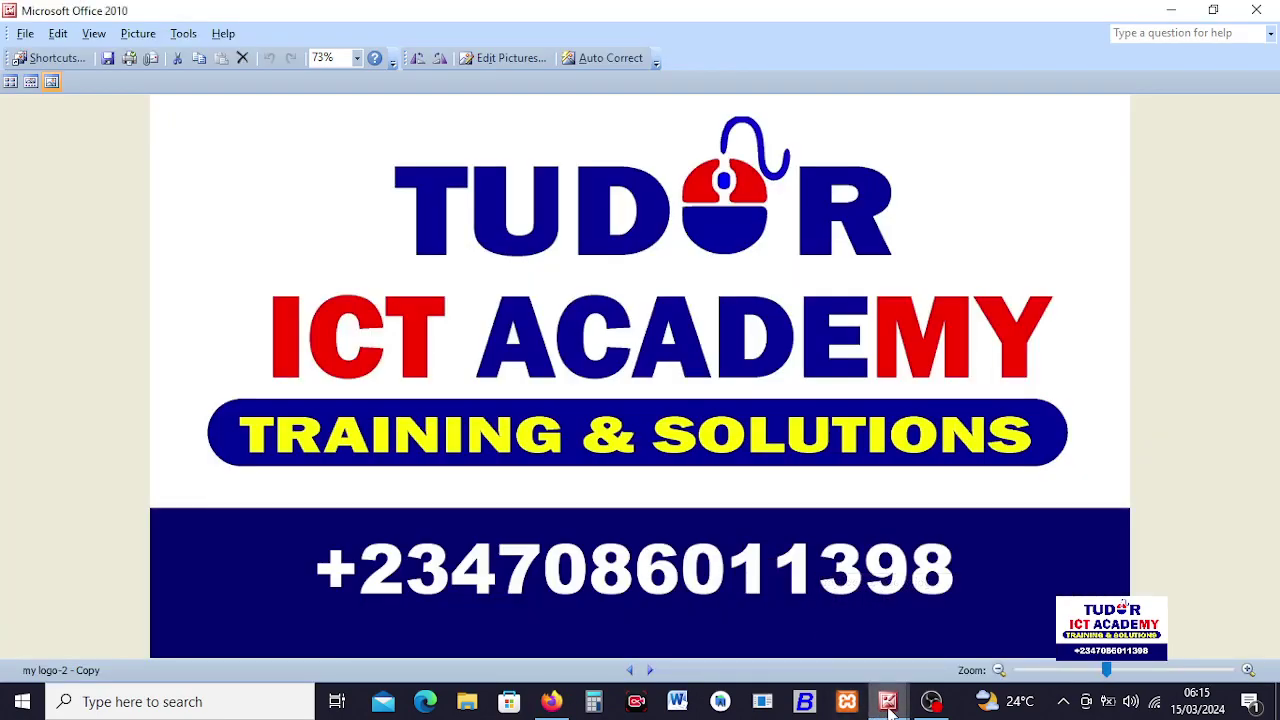
{"action": "mouse_move", "coordinate": [889, 708]}
{"action": "left_click", "coordinate": [988, 631]}
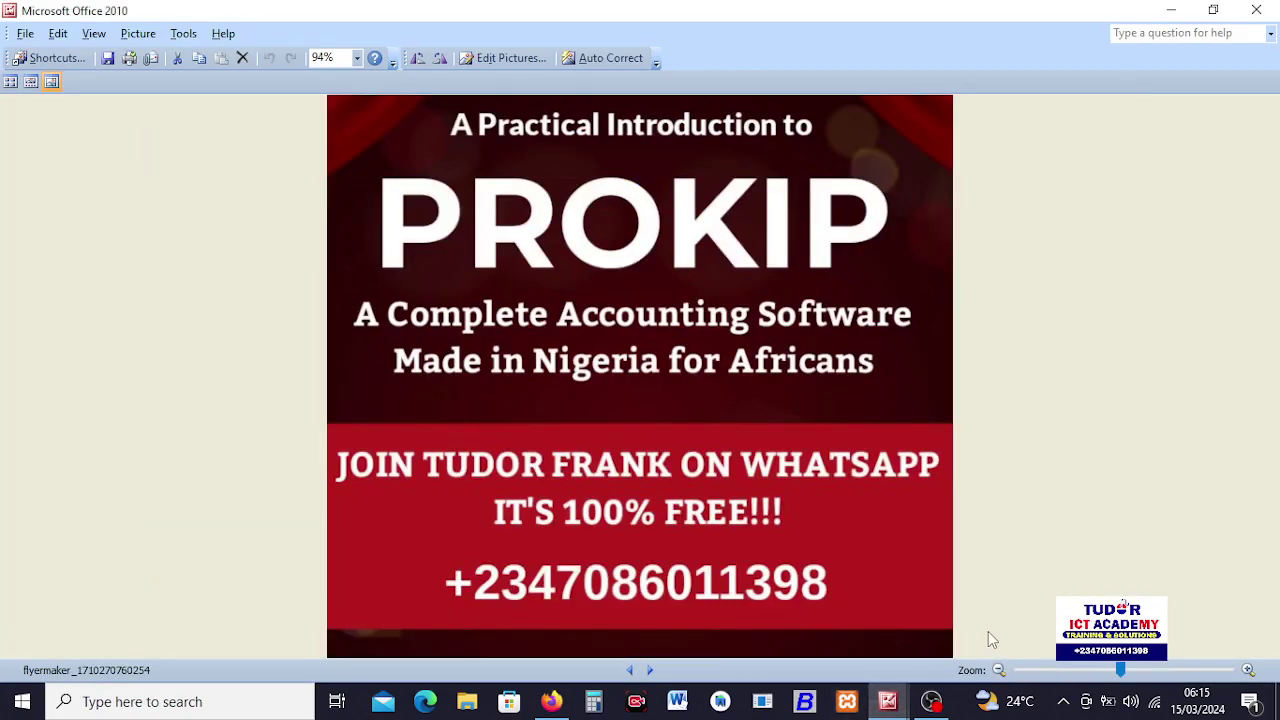
{"action": "left_click", "coordinate": [930, 699]}
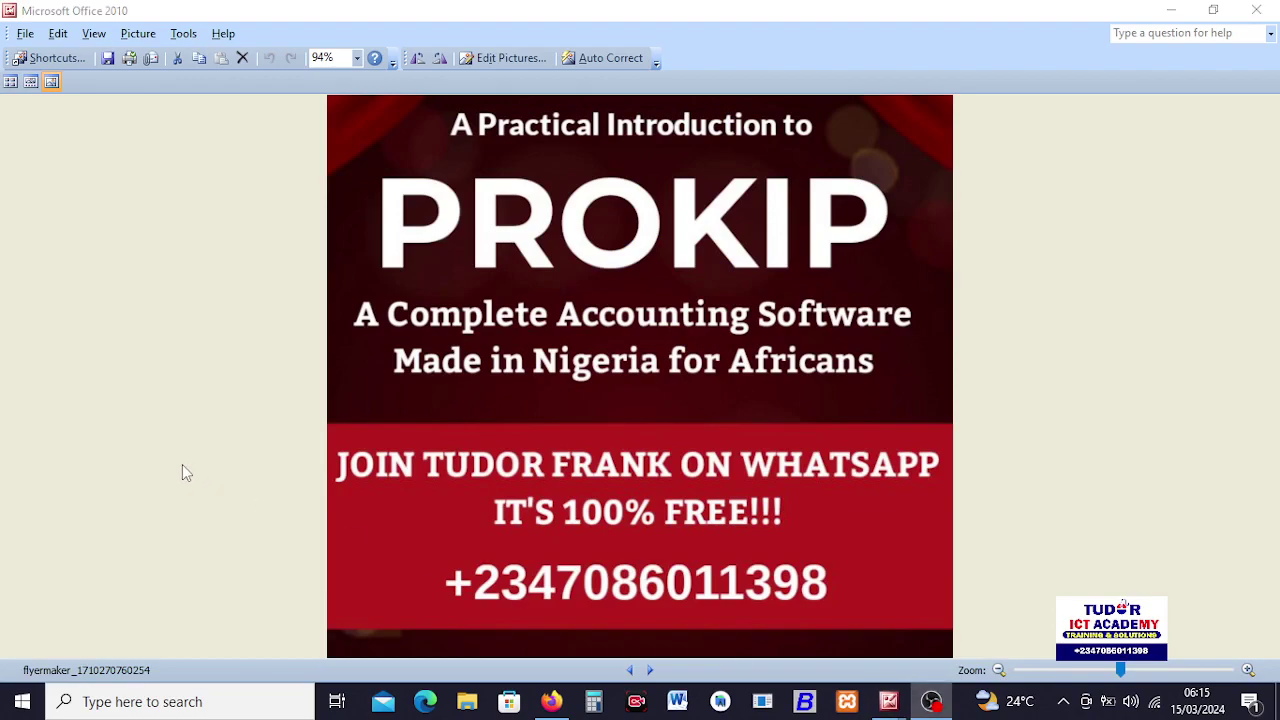